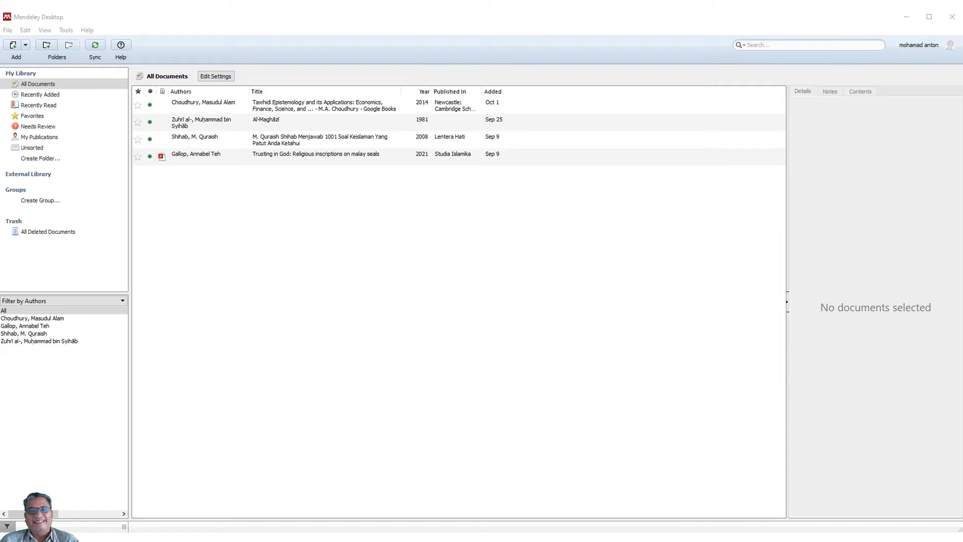
Step: Start a manually added library entry in Mendeley Desktop, set its type to Book, and activate the Authors field
{"action": "left_click", "coordinate": [26, 45]}
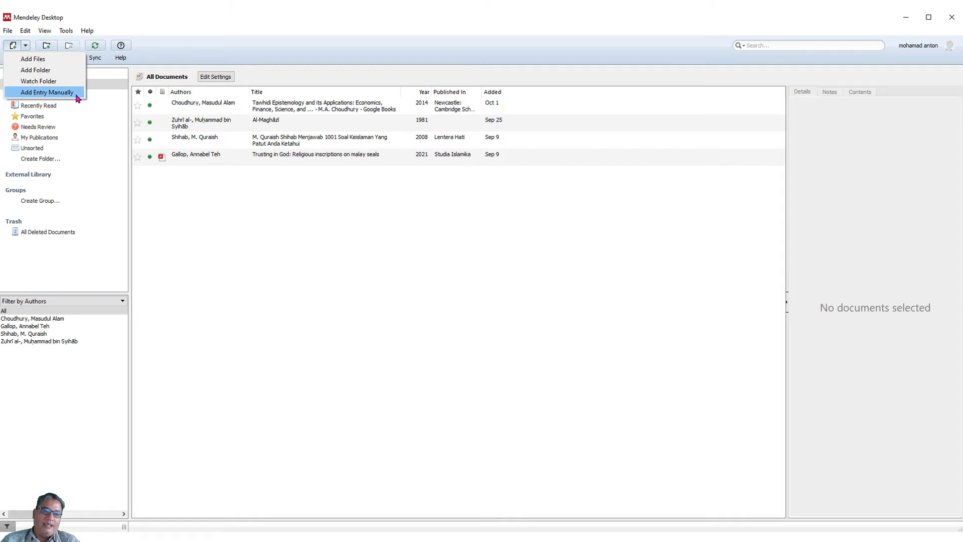
{"action": "left_click", "coordinate": [77, 94]}
{"action": "left_click", "coordinate": [532, 203]}
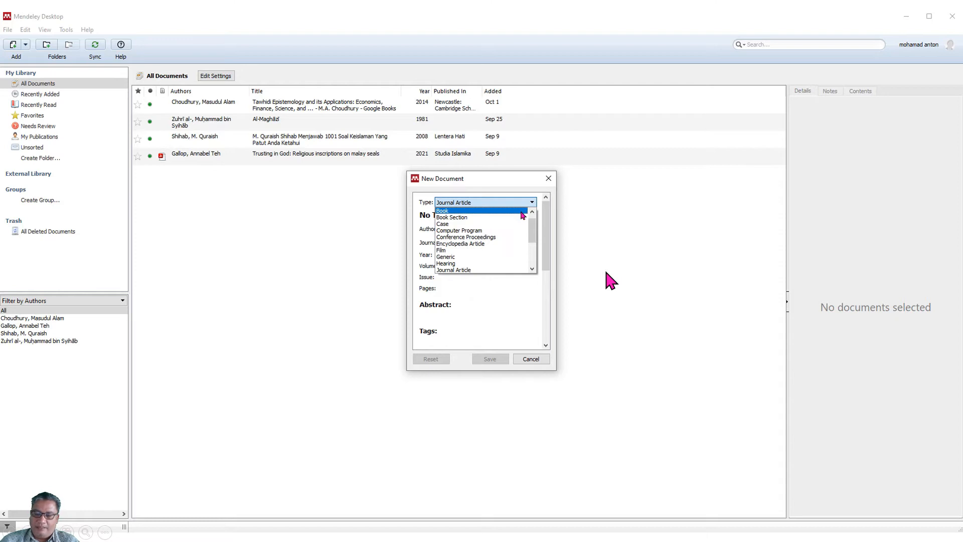
{"action": "left_click", "coordinate": [520, 211]}
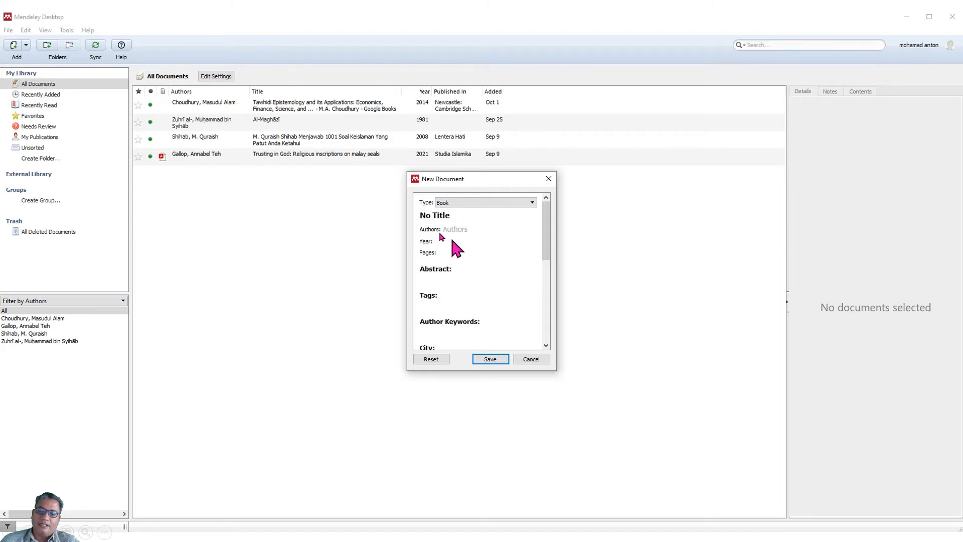
{"action": "left_click", "coordinate": [480, 232]}
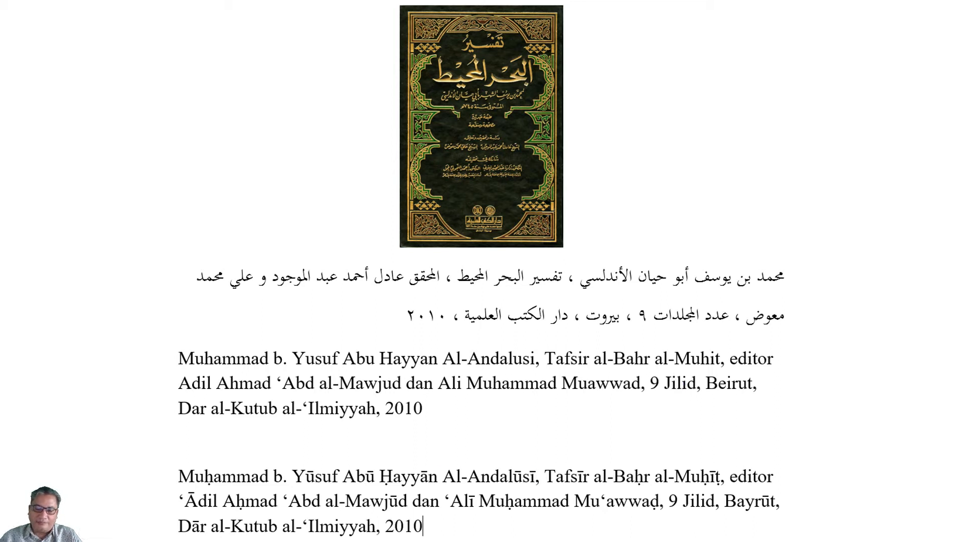
Step: Highlight "Al-Andalūsī" on the citation slide, end the slide show, and switch to the Word document containing the same citations
{"action": "key", "text": "Right"}
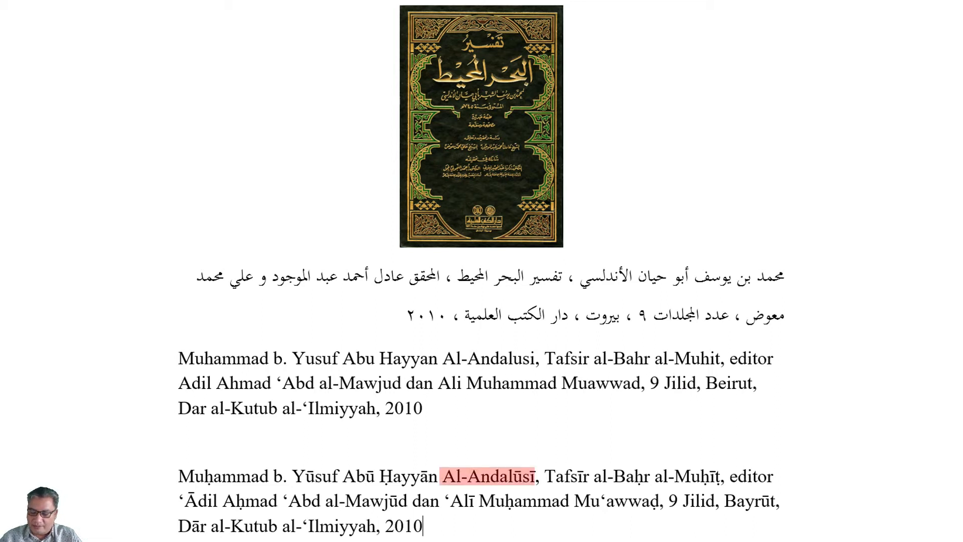
{"action": "key", "text": "Right"}
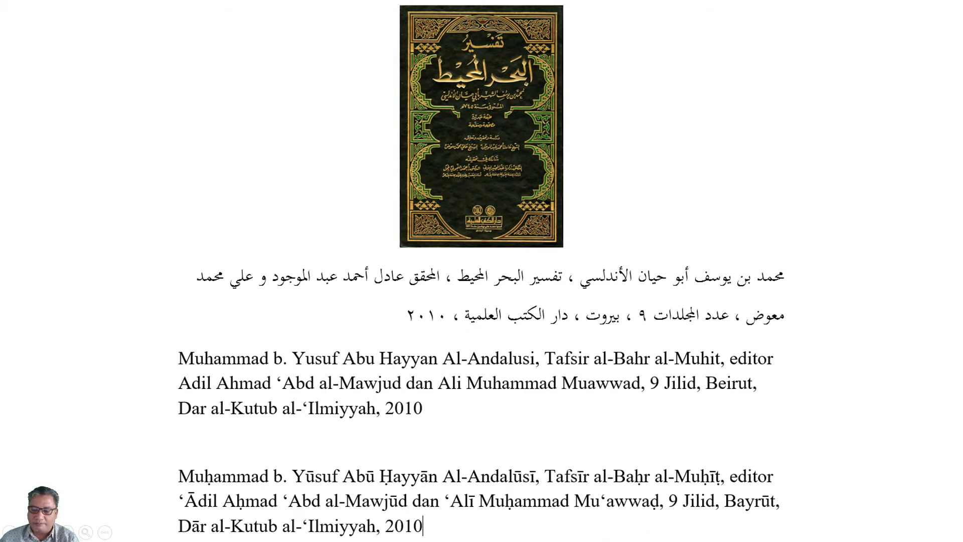
{"action": "key", "text": "Escape"}
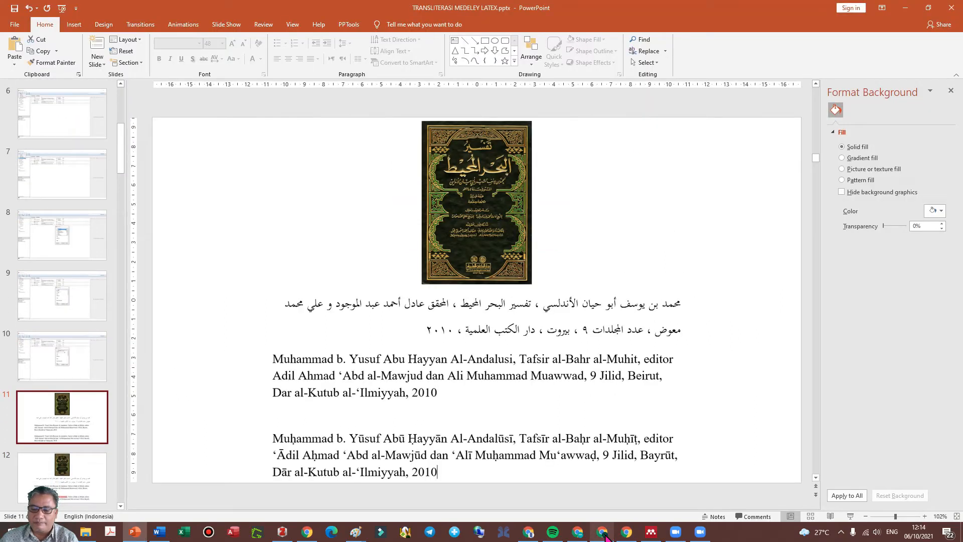
{"action": "left_click", "coordinate": [160, 532]}
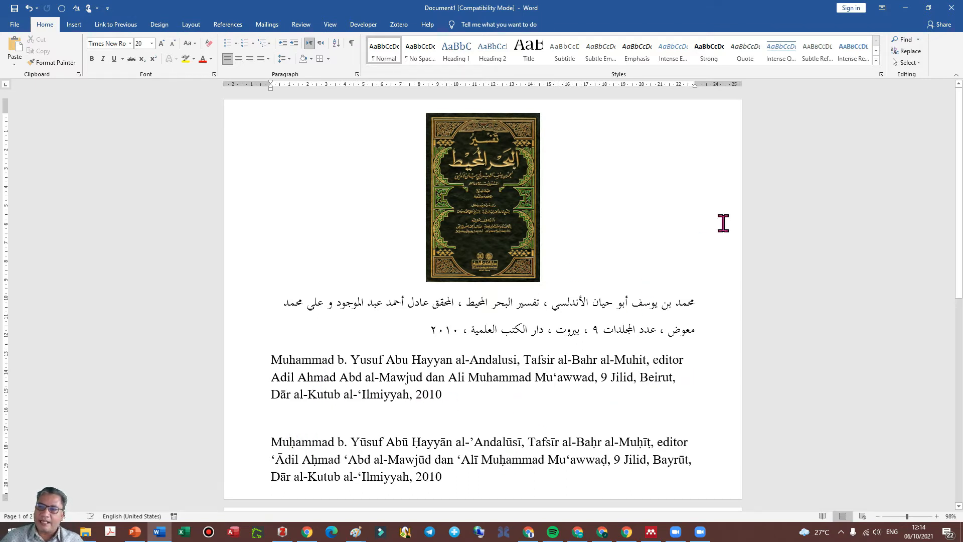
Step: Insert the Times New Roman symbol ḥ (Latin Small Letter H With Dot Below, 1E25) into the first word of the diacritic citation
{"action": "left_click", "coordinate": [73, 25]}
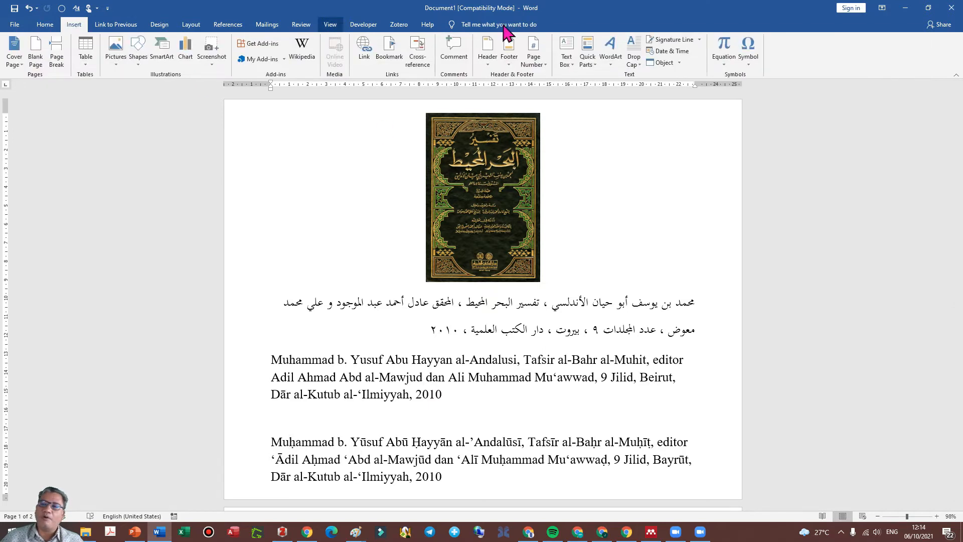
{"action": "left_click", "coordinate": [748, 55]}
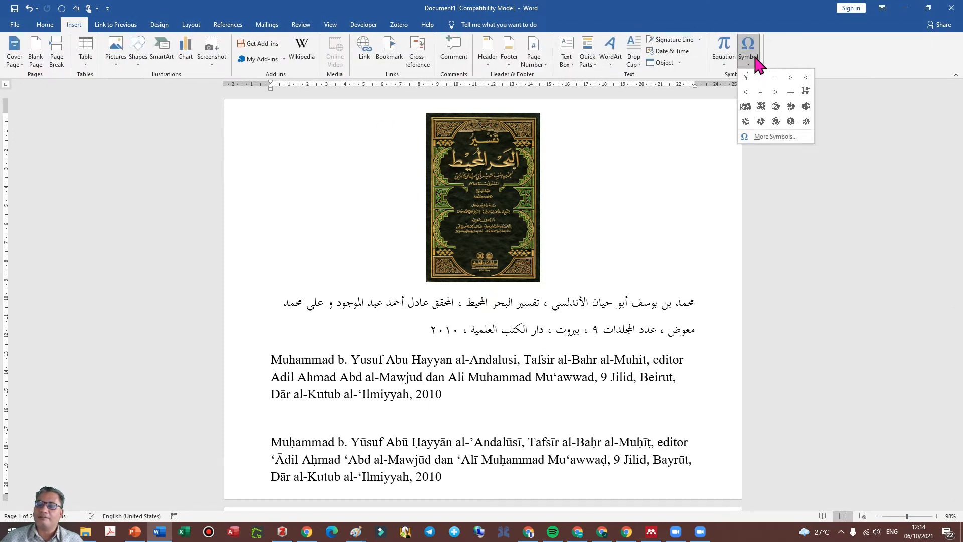
{"action": "left_click", "coordinate": [784, 136]}
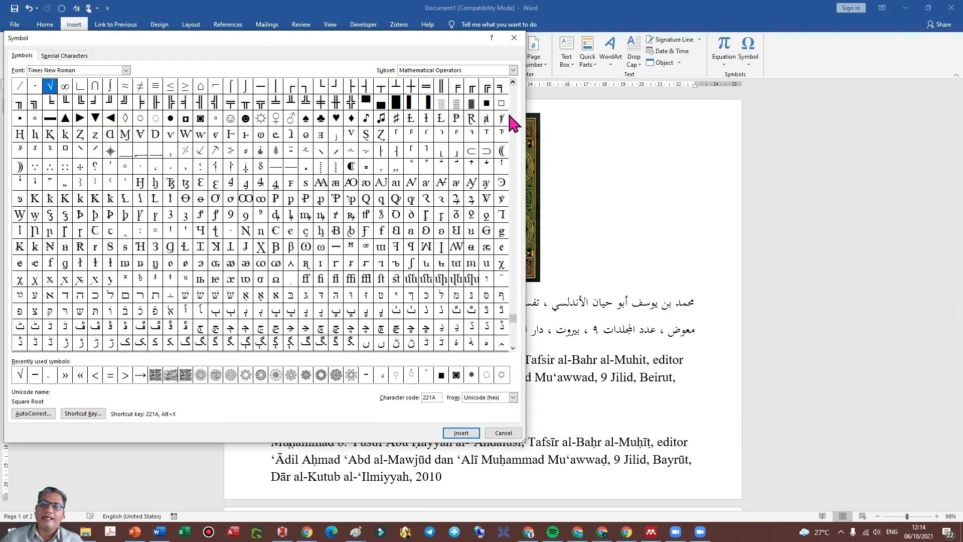
{"action": "left_click_drag", "start_coordinate": [513, 322], "coordinate": [513, 82]}
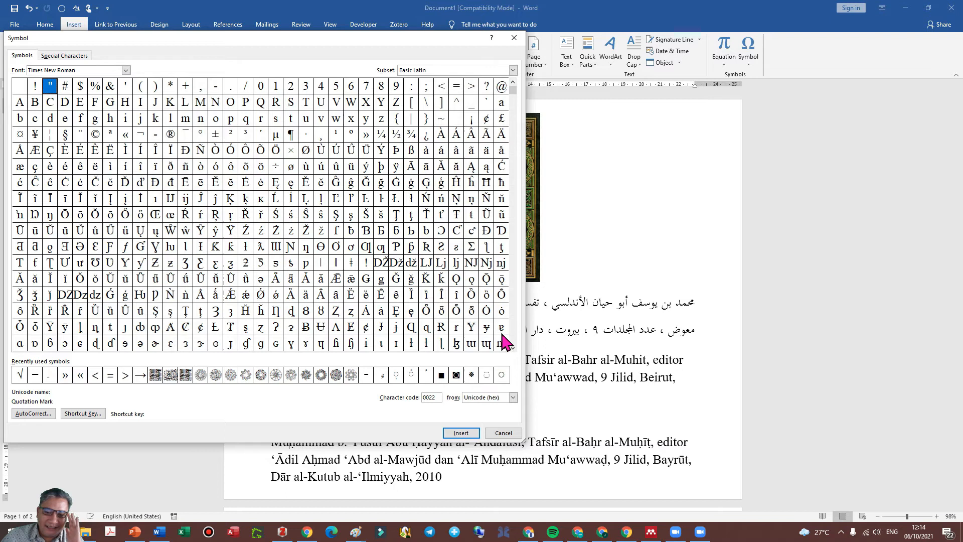
{"action": "left_click", "coordinate": [512, 348]}
{"action": "left_click", "coordinate": [513, 349]}
{"action": "left_click", "coordinate": [513, 348]}
{"action": "left_click", "coordinate": [513, 348]}
{"action": "left_click_drag", "start_coordinate": [513, 348], "coordinate": [513, 349]}
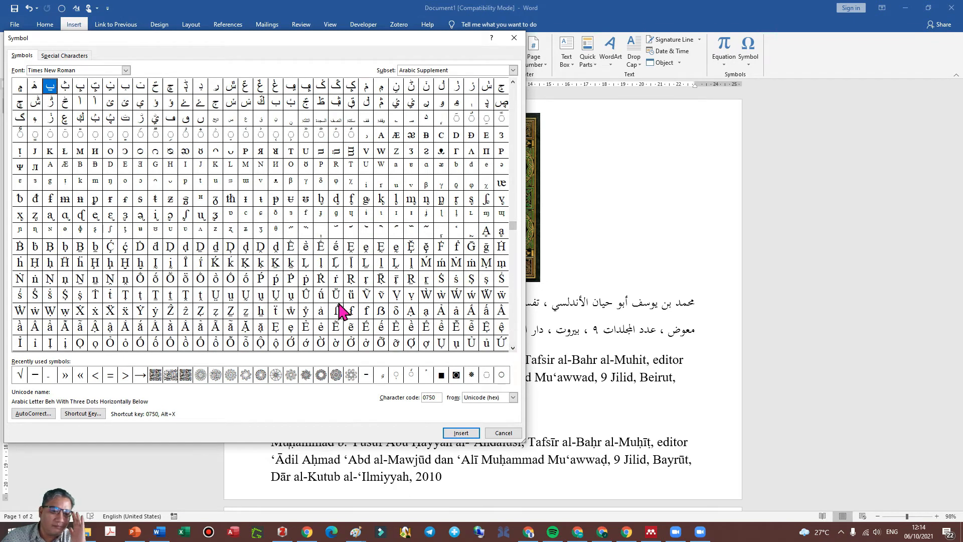
{"action": "left_click", "coordinate": [49, 267]}
{"action": "left_click", "coordinate": [461, 435]}
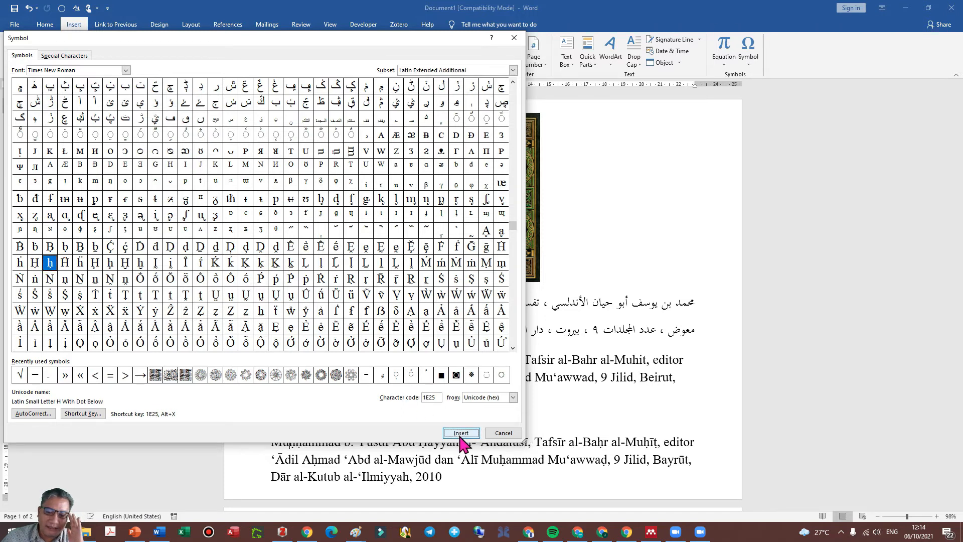
{"action": "left_click", "coordinate": [491, 435]}
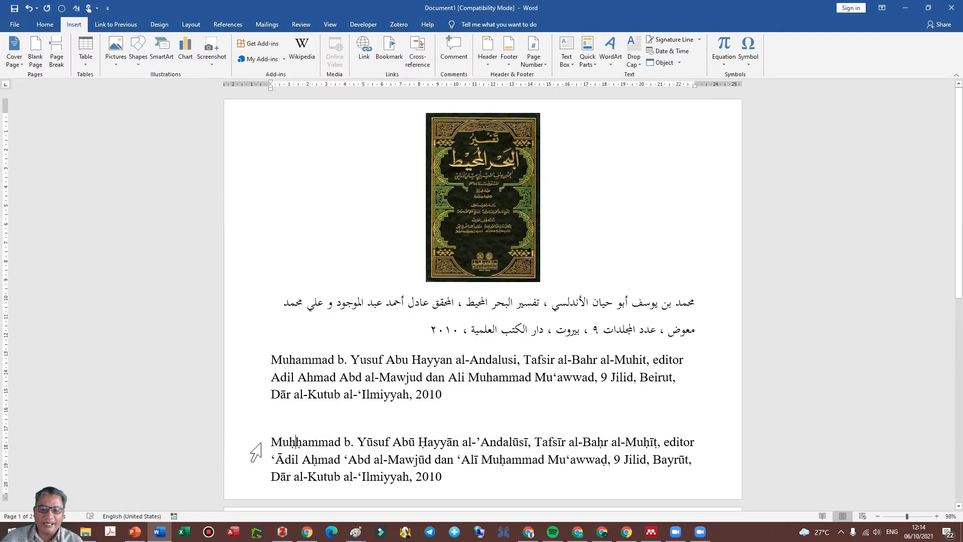
{"action": "left_click", "coordinate": [289, 443]}
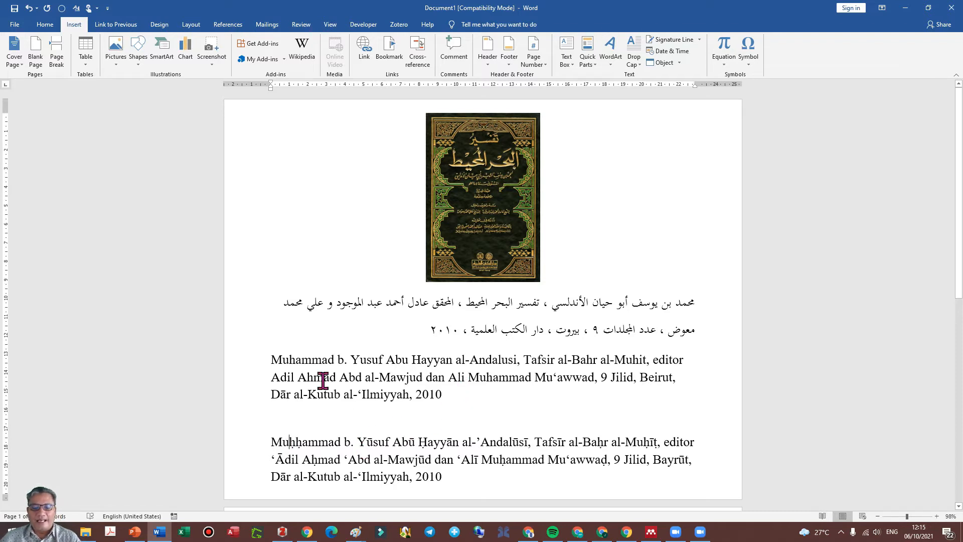
Step: Place the cursor after "Mu" in the plain citation and open the Templates and Add-ins settings for Word Add-ins
{"action": "left_click", "coordinate": [286, 360]}
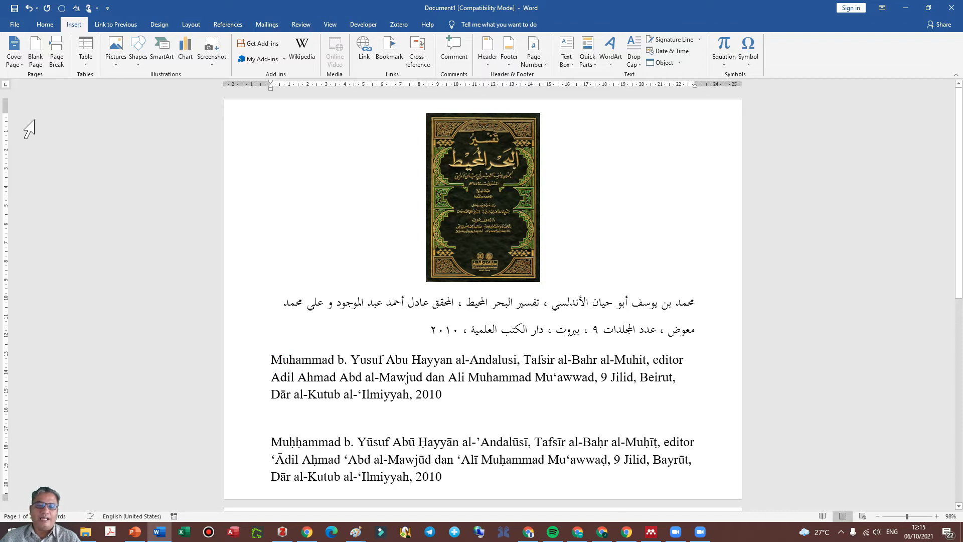
{"action": "left_click", "coordinate": [108, 9]}
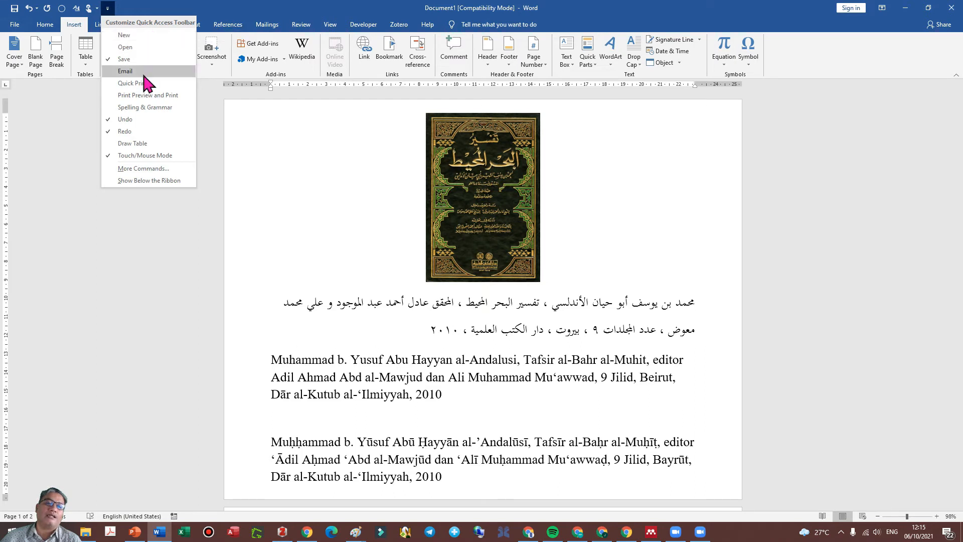
{"action": "left_click", "coordinate": [147, 169]}
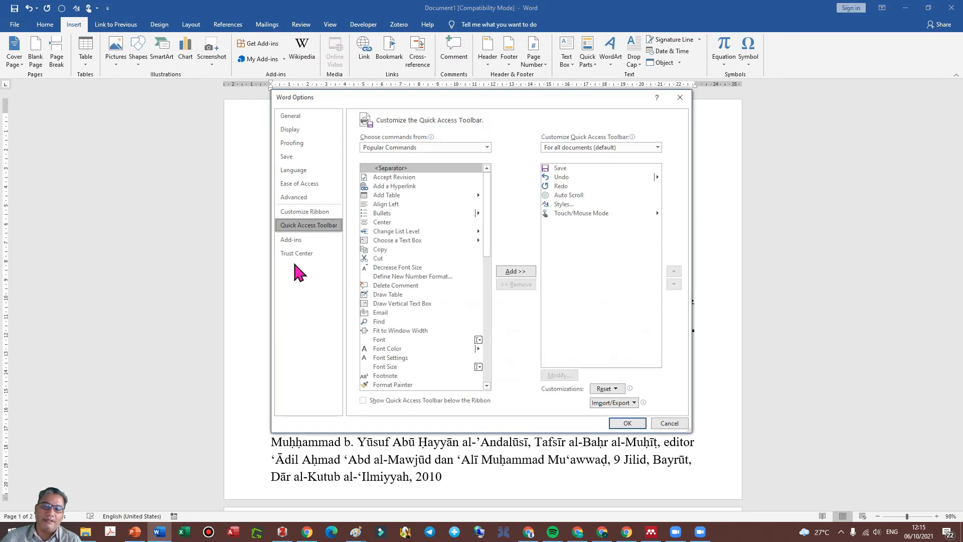
{"action": "left_click", "coordinate": [294, 240]}
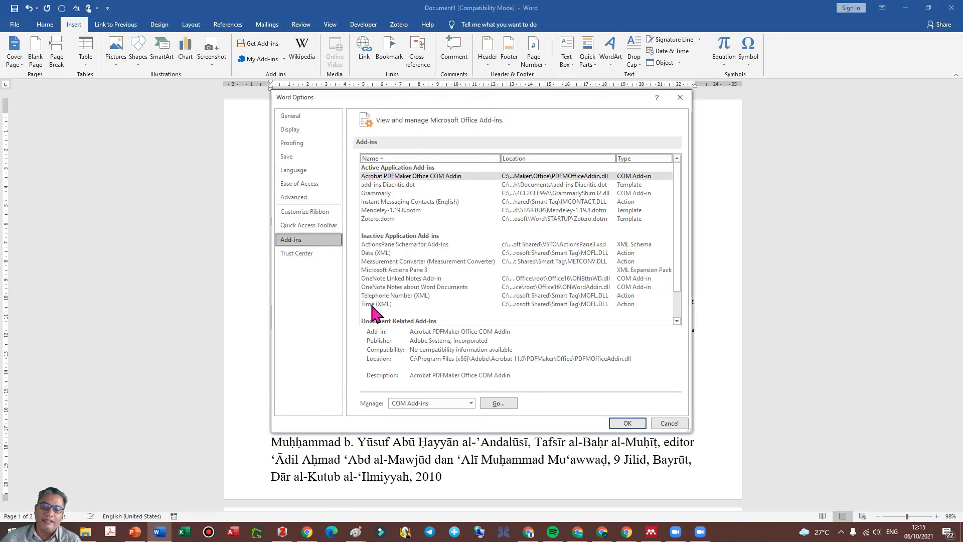
{"action": "left_click", "coordinate": [415, 402]}
{"action": "left_click", "coordinate": [421, 436]}
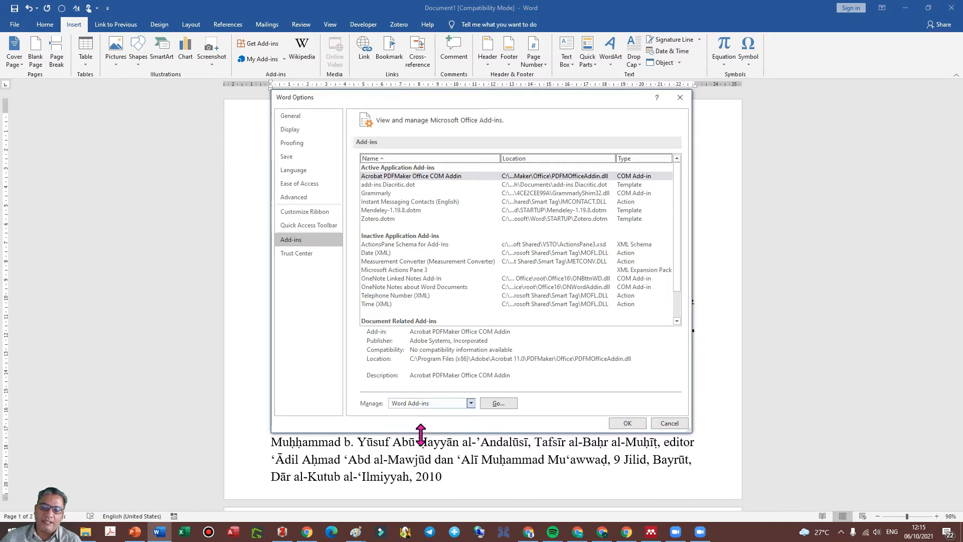
{"action": "left_click", "coordinate": [496, 404]}
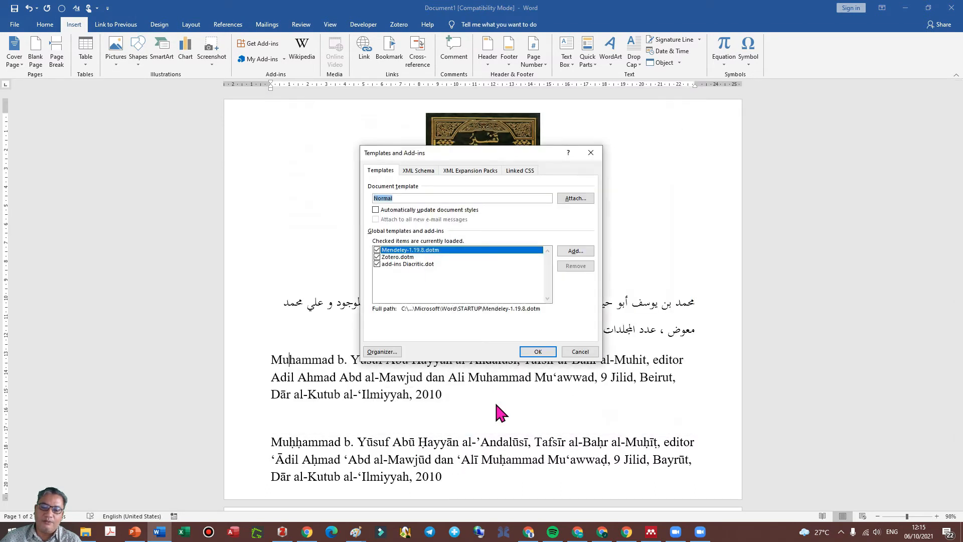
Step: Check the loaded state of add-ins Diacritic.dot, look through Downloads for the template file, and close the settings without adding anything
{"action": "left_click", "coordinate": [377, 264]}
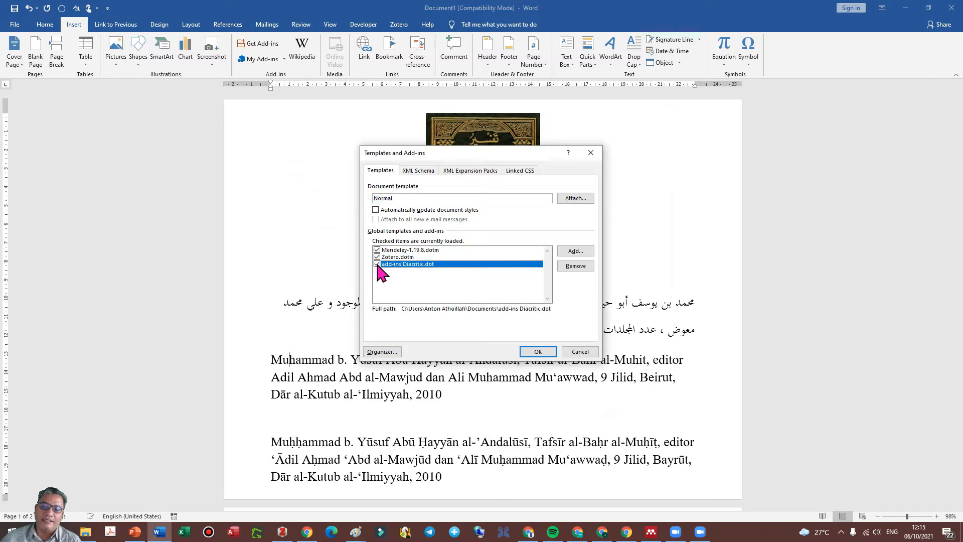
{"action": "left_click", "coordinate": [376, 264]}
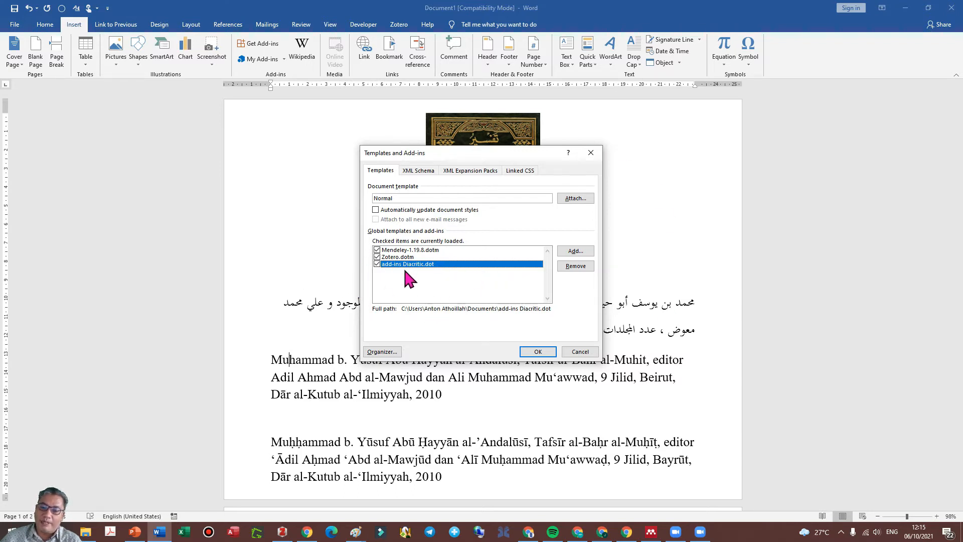
{"action": "left_click", "coordinate": [585, 251]}
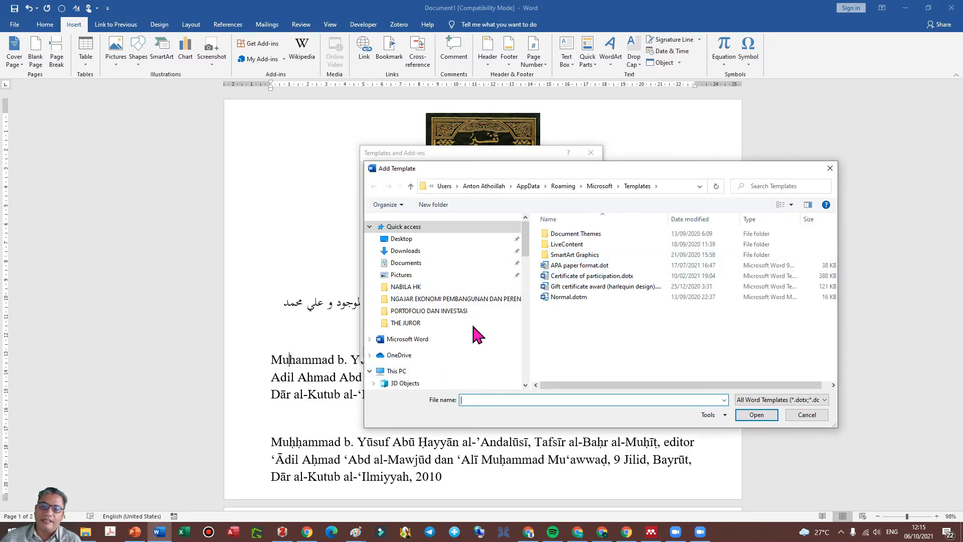
{"action": "left_click", "coordinate": [406, 251]}
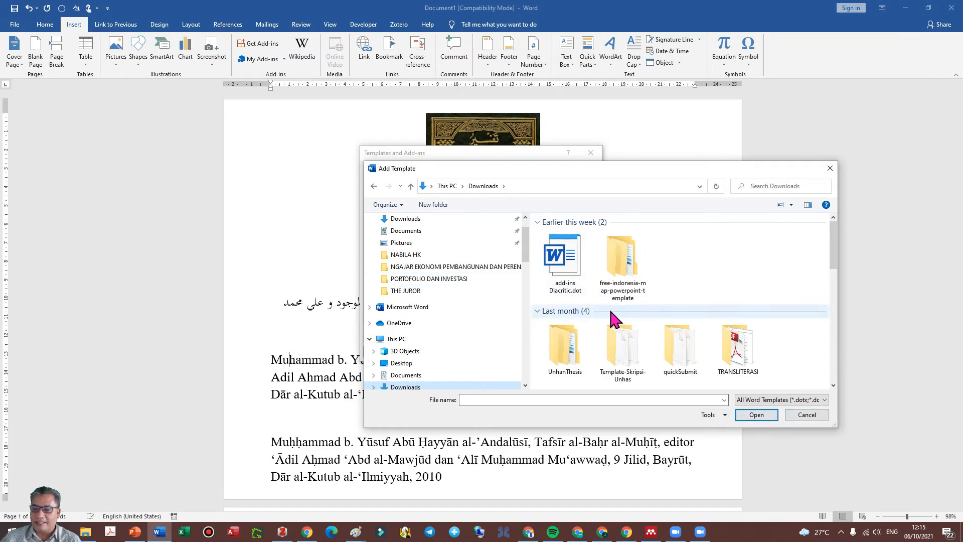
{"action": "left_click", "coordinate": [807, 415]}
{"action": "left_click", "coordinate": [375, 267]}
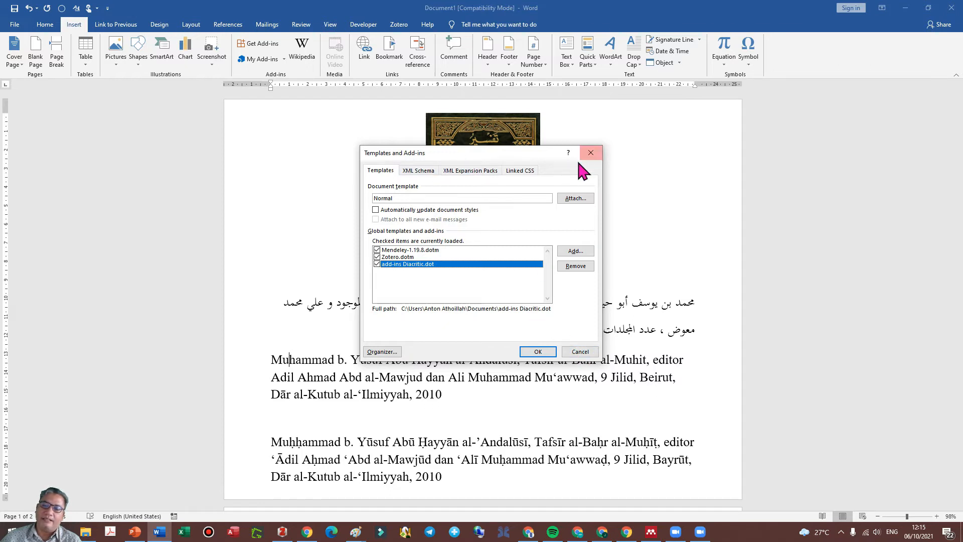
{"action": "left_click", "coordinate": [591, 153]}
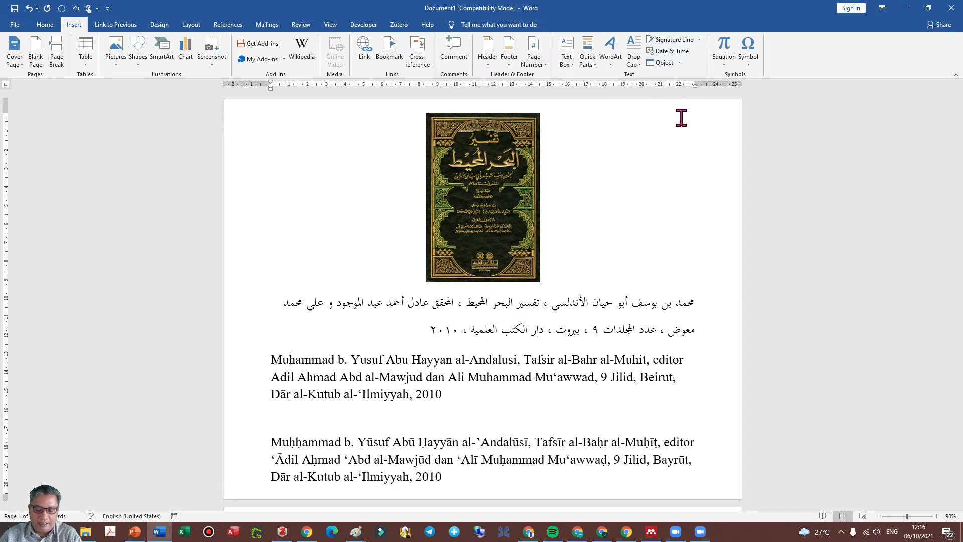
Step: Insert ḥ after "Mu" in the first word of the plain citation and enlarge the document to 170%
{"action": "type", "text": "ḥ"}
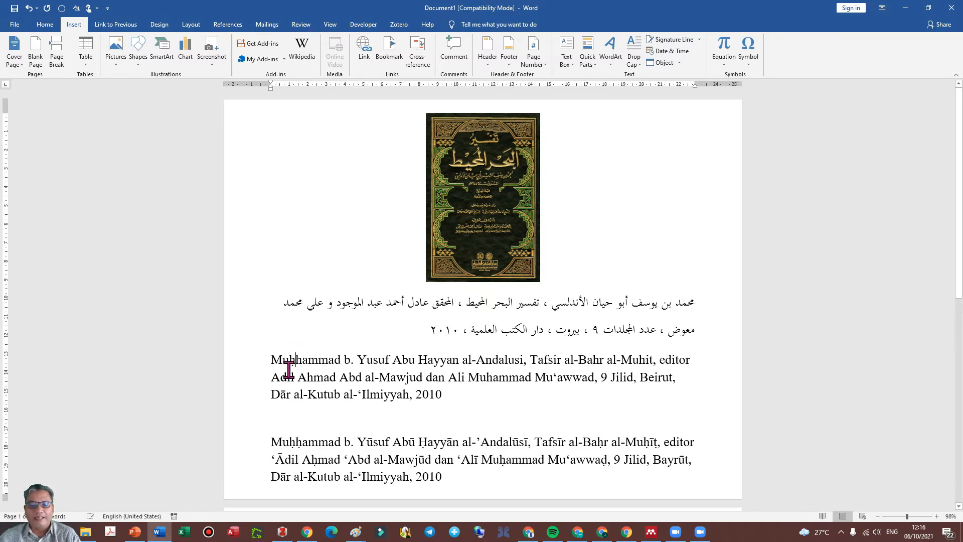
{"action": "left_click", "coordinate": [936, 516]}
{"action": "left_click", "coordinate": [937, 516]}
{"action": "left_click", "coordinate": [936, 516]}
{"action": "left_click", "coordinate": [936, 516]}
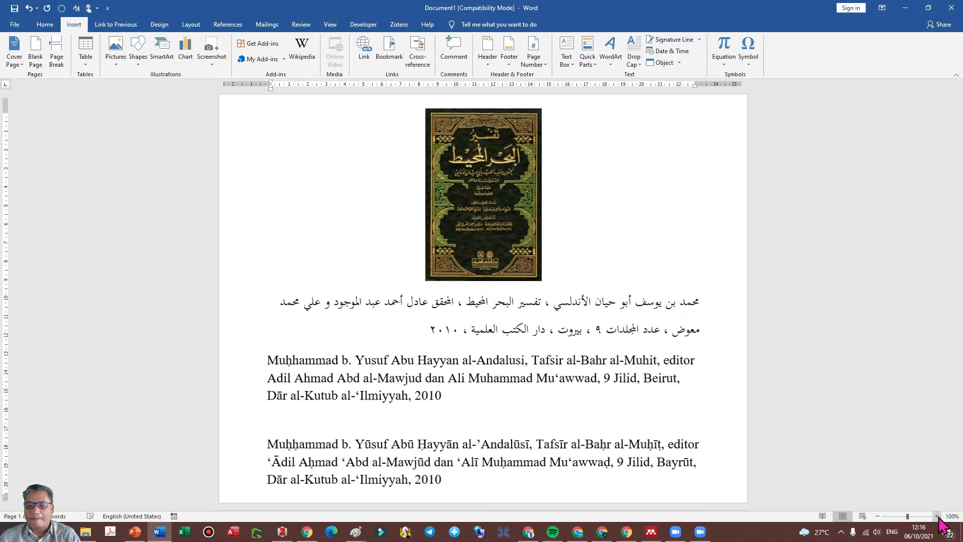
{"action": "left_click", "coordinate": [936, 516]}
{"action": "left_click", "coordinate": [936, 516]}
{"action": "left_click", "coordinate": [937, 516]}
{"action": "left_click", "coordinate": [936, 516]}
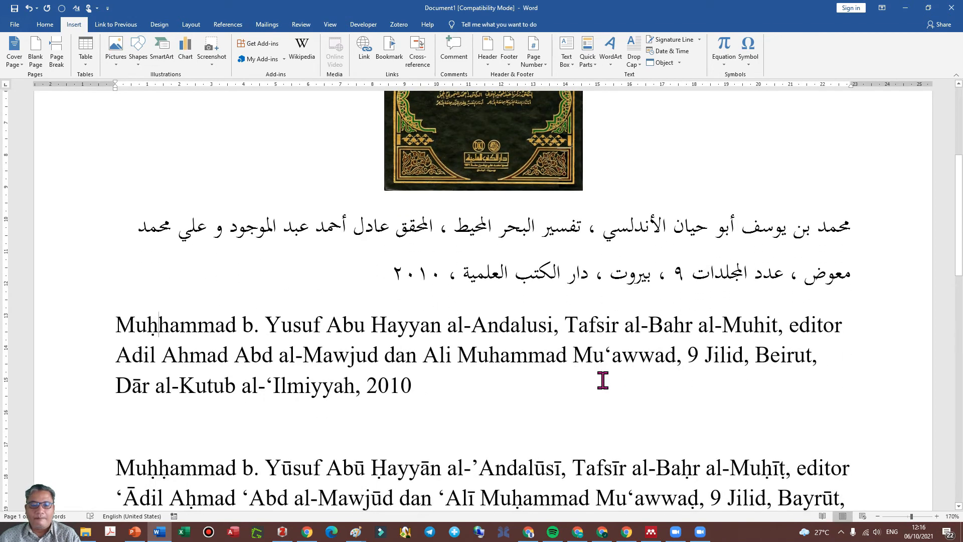
{"action": "scroll", "coordinate": [578, 384], "scroll_direction": "down", "scroll_amount": 2}
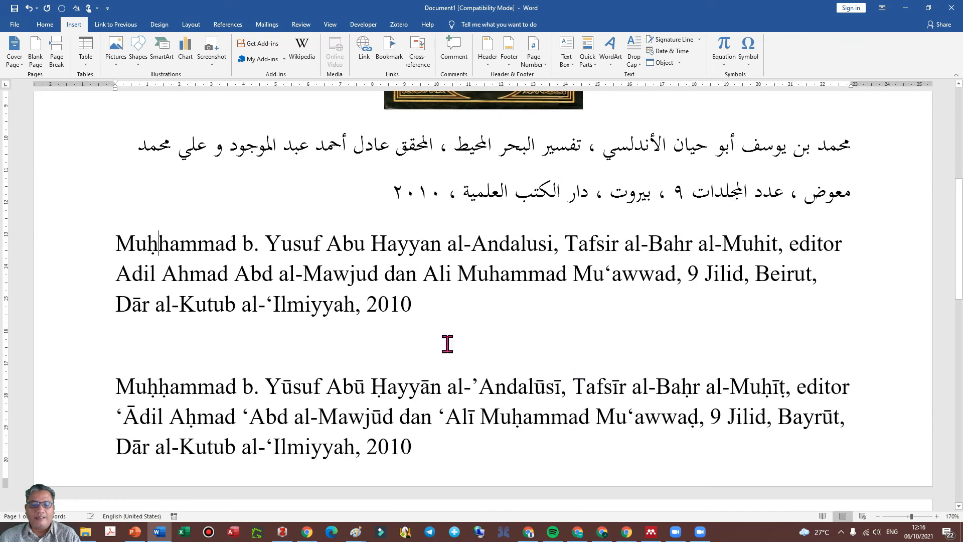
Step: Delete the extra ḥ from the first word of the diacritic citation and place the cursor in "Yusuf" in the plain citation
{"action": "left_click", "coordinate": [156, 387]}
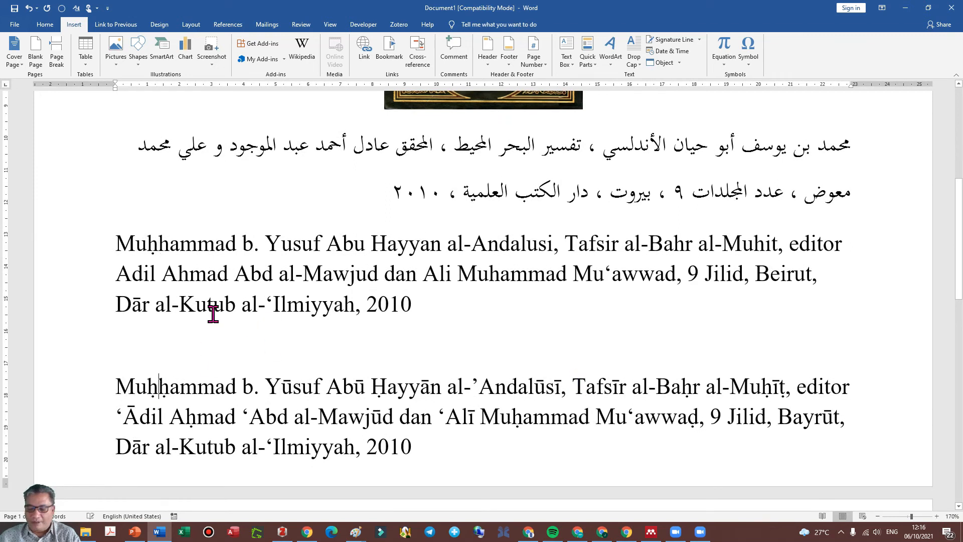
{"action": "key", "text": "BackSpace"}
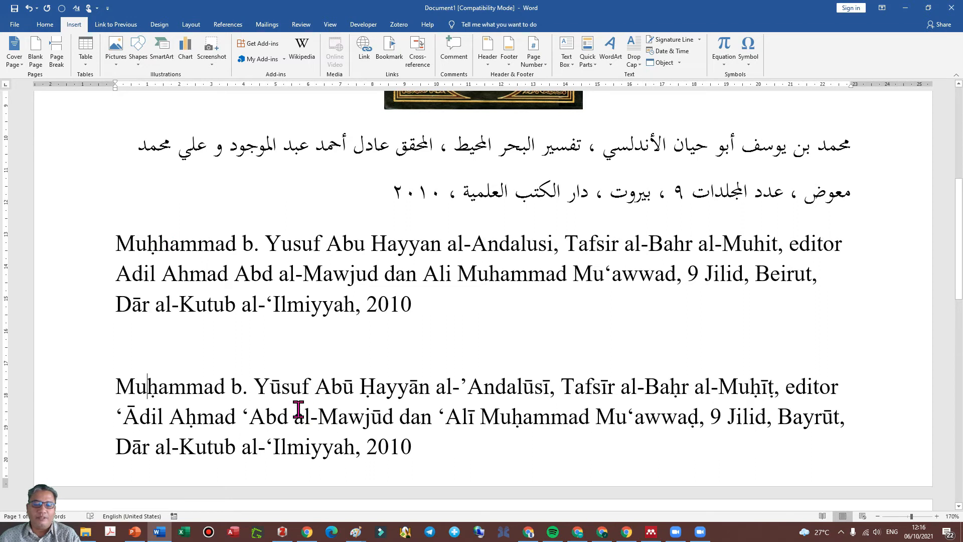
{"action": "left_click", "coordinate": [282, 244]}
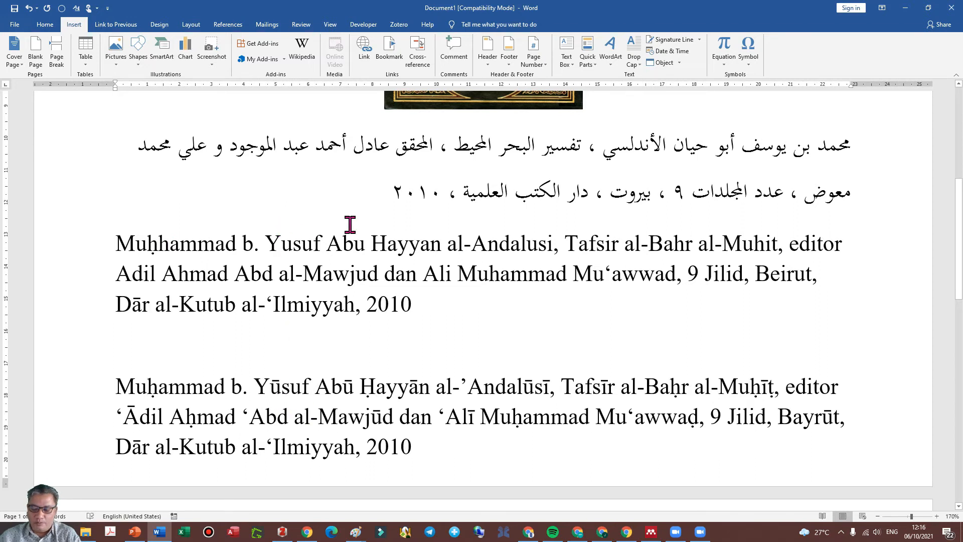
Step: Replace the first u in "Yusuf" and the u in "Abu" with ū in the plain citation
{"action": "key", "text": "shift+Right"}
{"action": "type", "text": "ū"}
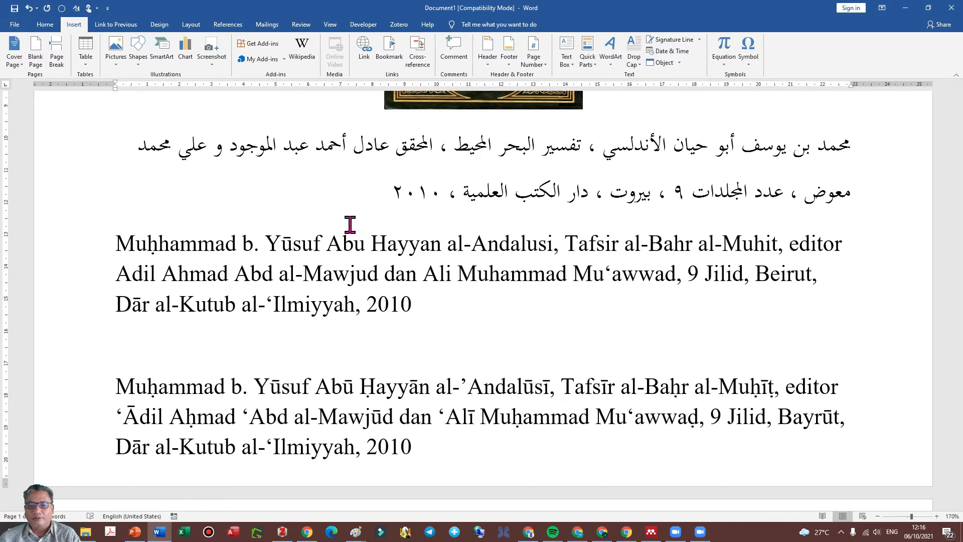
{"action": "key", "text": "Right"}
{"action": "key", "text": "Right"}
{"action": "key", "text": "Right"}
{"action": "key", "text": "shift+Right"}
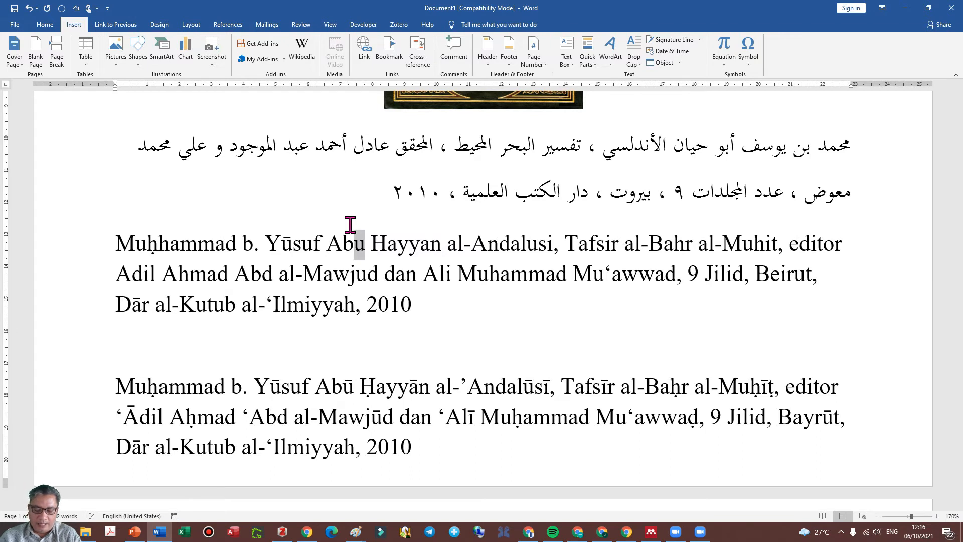
{"action": "key", "text": "Delete"}
{"action": "type", "text": "ū"}
Step: Replace the H with Ḥ and the second a with ā in "Hayyan" in the plain citation
{"action": "key", "text": "Right"}
{"action": "key", "text": "shift+Right"}
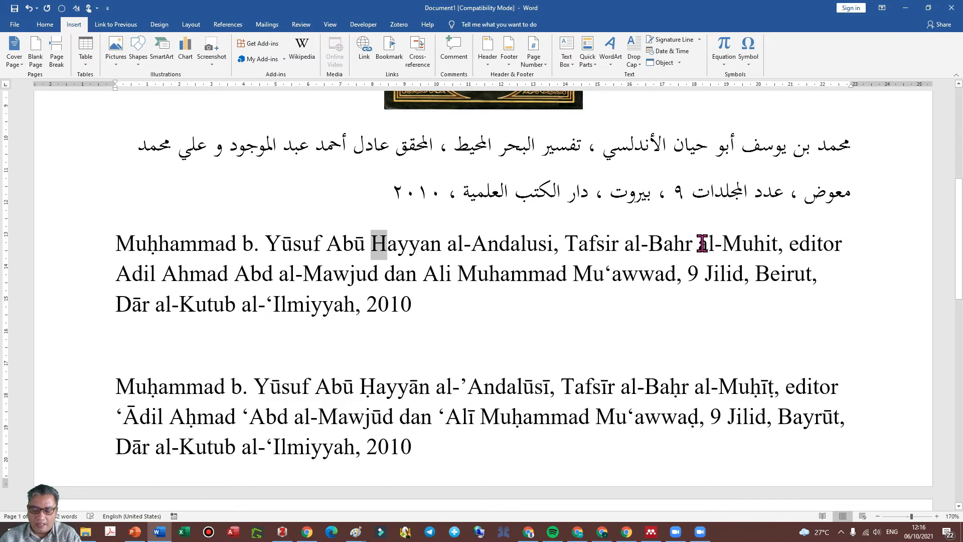
{"action": "type", "text": "Ḥ"}
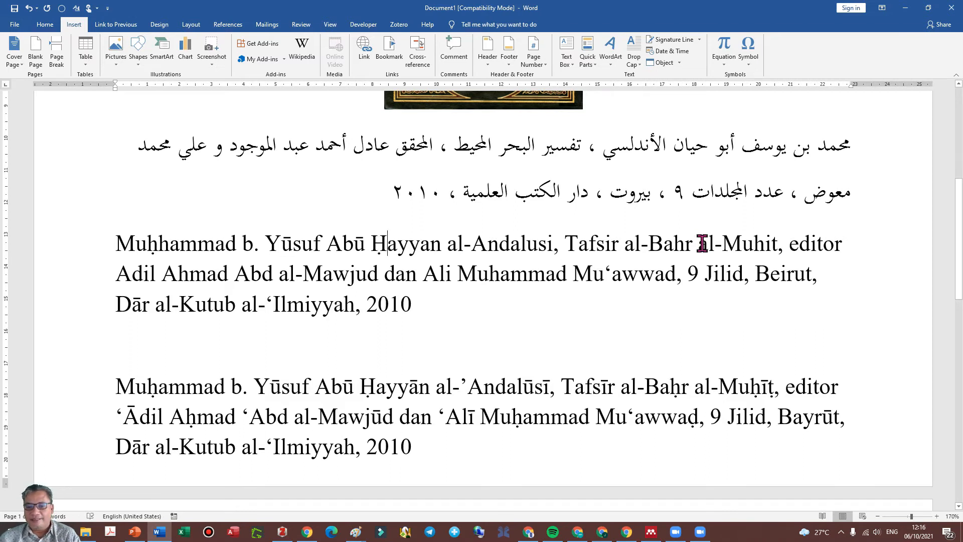
{"action": "key", "text": "Right"}
{"action": "key", "text": "Right"}
{"action": "key", "text": "Right"}
{"action": "key", "text": "Right"}
{"action": "key", "text": "Right"}
{"action": "key", "text": "Right"}
{"action": "key", "text": "Right"}
{"action": "key", "text": "Right"}
{"action": "key", "text": "Left"}
{"action": "key", "text": "Left"}
{"action": "key", "text": "Left"}
{"action": "key", "text": "Left"}
{"action": "key", "text": "shift+Left"}
{"action": "type", "text": "ā"}
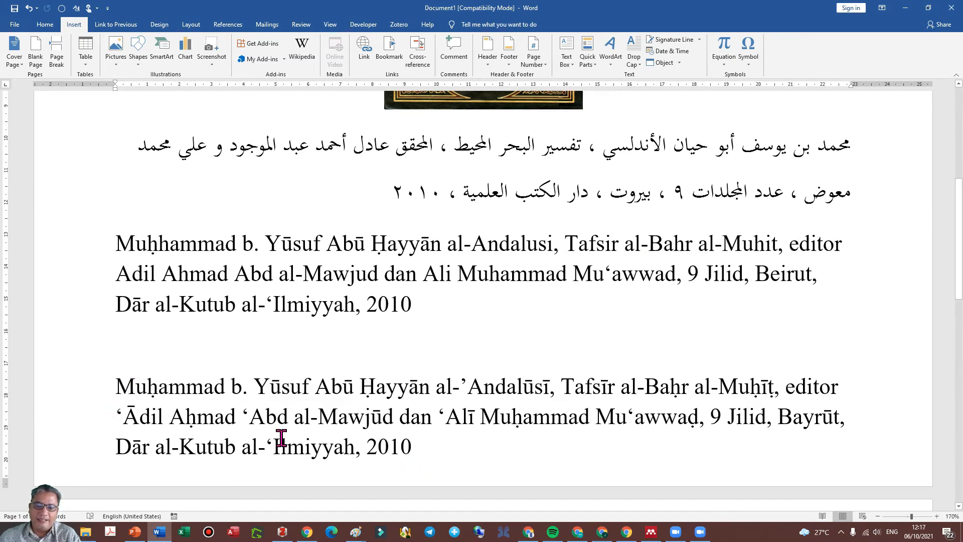
Step: Highlight the whole diacritic citation for comparison and return the cursor to the blank line between the two citations
{"action": "left_click", "coordinate": [404, 286]}
{"action": "left_click_drag", "start_coordinate": [119, 386], "coordinate": [408, 447]}
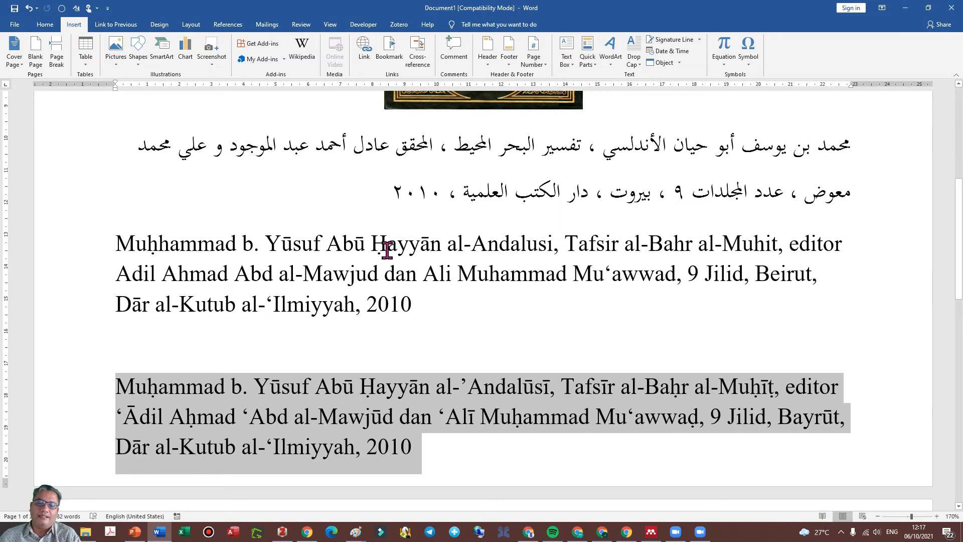
{"action": "left_click", "coordinate": [475, 345]}
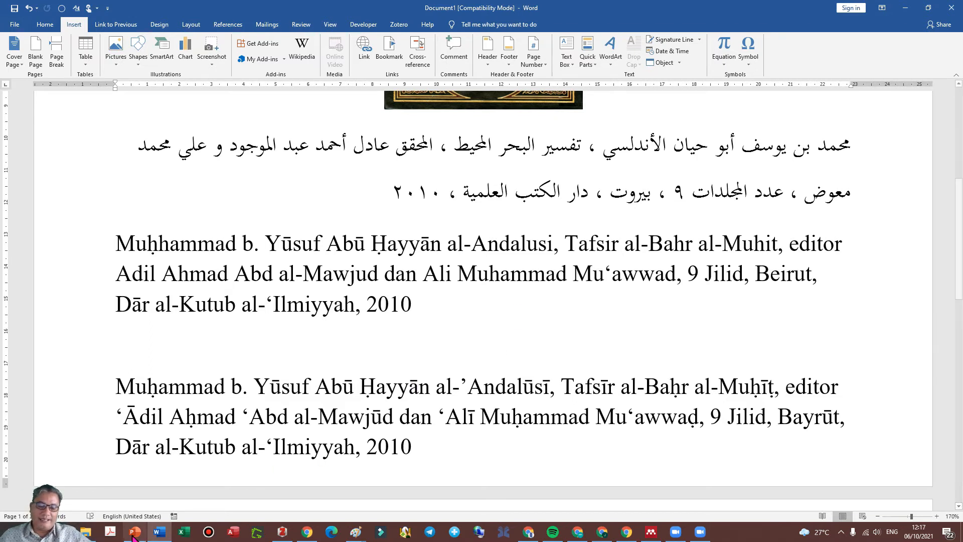
Step: Switch to the PowerPoint presentation TRANSLITERASI MEDELEY LATEX.pptx and start its slide show from slide 11
{"action": "mouse_move", "coordinate": [134, 536]}
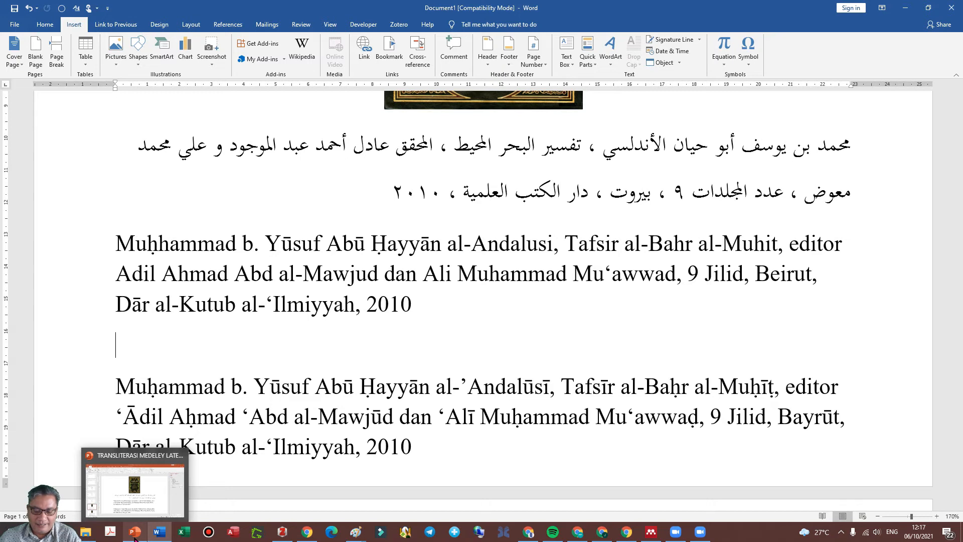
{"action": "left_click", "coordinate": [135, 536]}
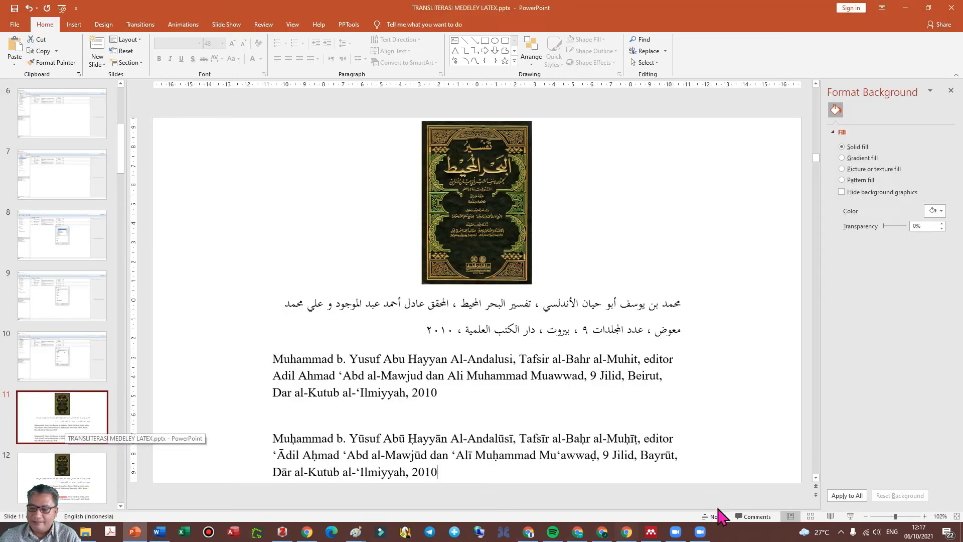
{"action": "left_click", "coordinate": [853, 516]}
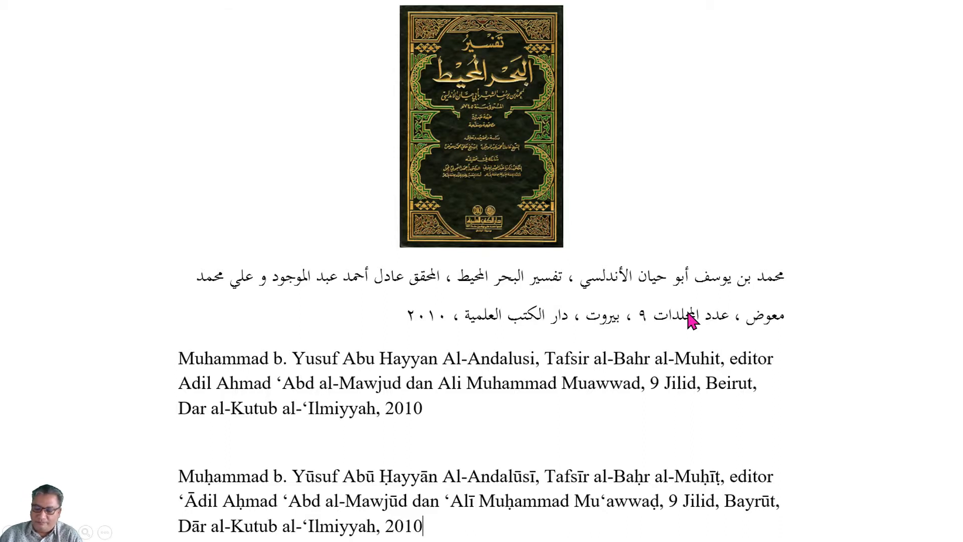
{"action": "key", "text": "Right"}
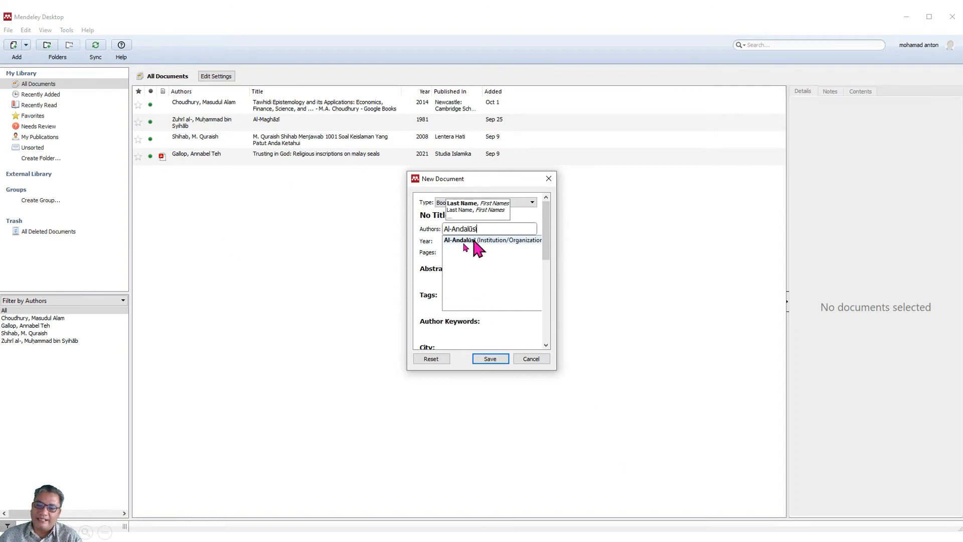
{"action": "left_click", "coordinate": [476, 226]}
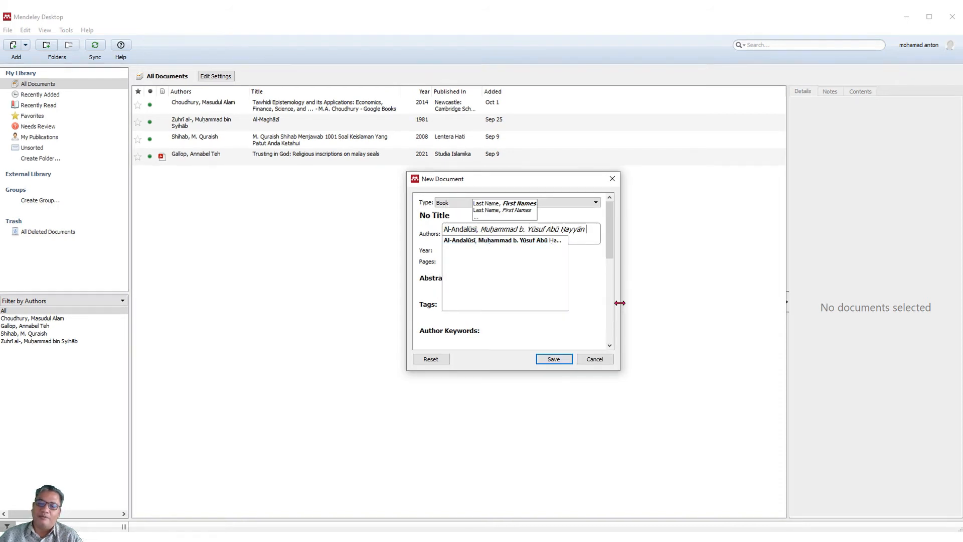
{"action": "left_click", "coordinate": [555, 362]}
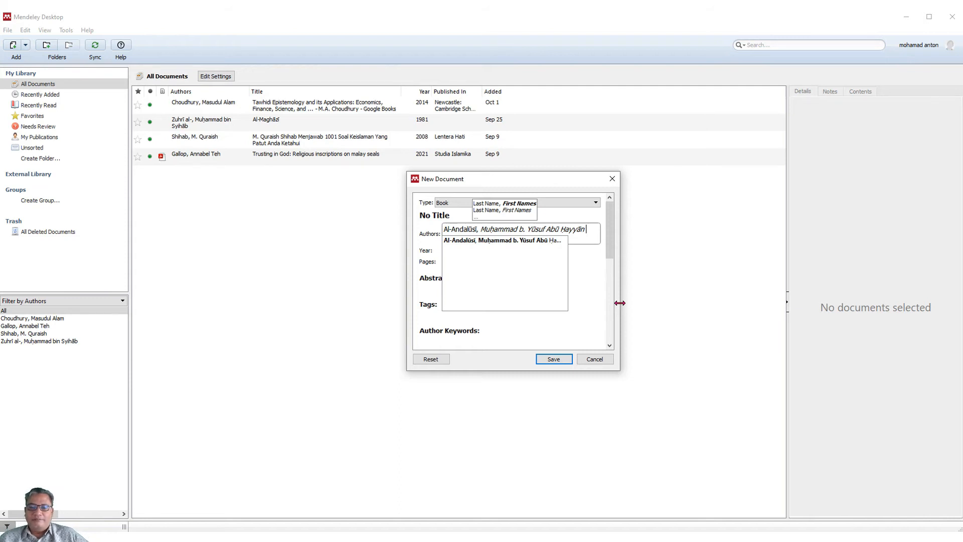
{"action": "left_click", "coordinate": [554, 360]}
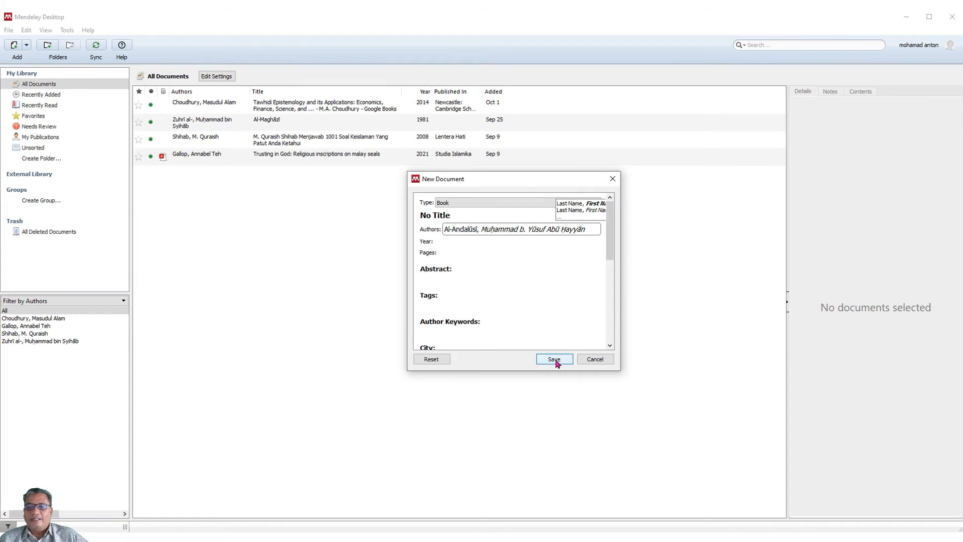
{"action": "left_click", "coordinate": [597, 243]}
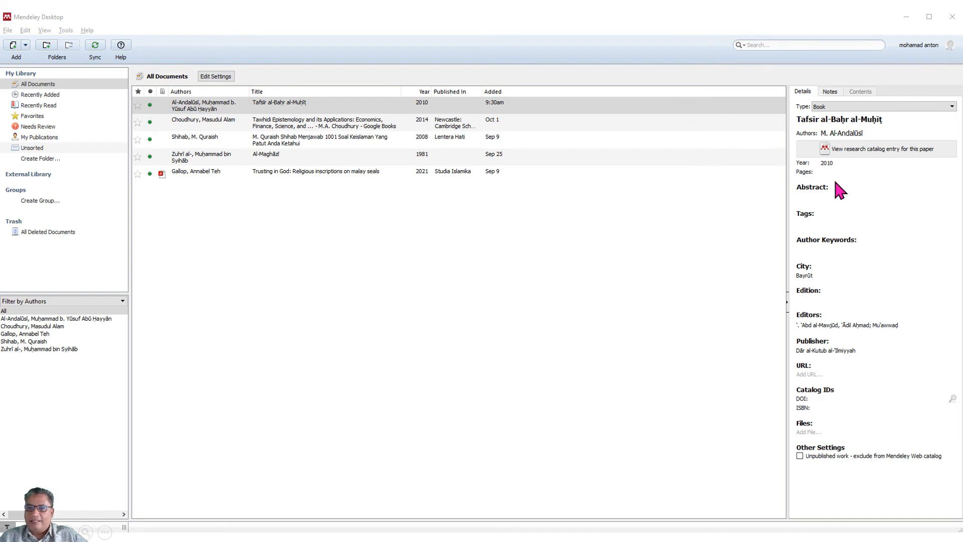
{"action": "key", "text": "alt+Tab"}
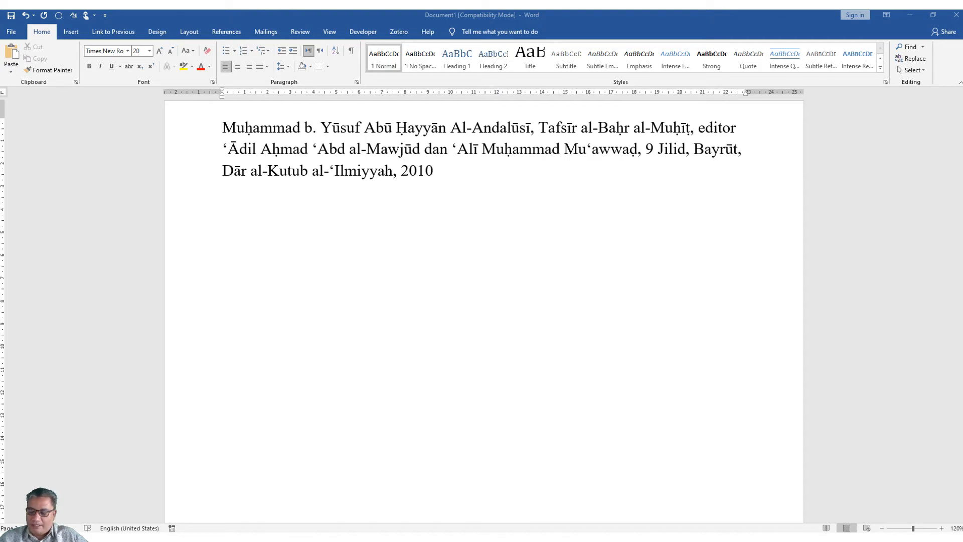
{"action": "key", "text": "alt+Tab"}
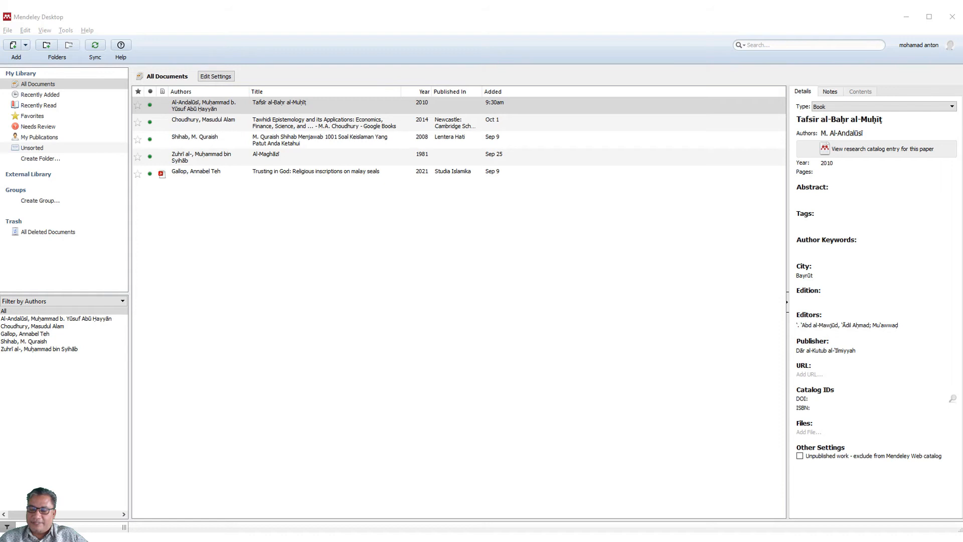
{"action": "key", "text": "alt+Tab"}
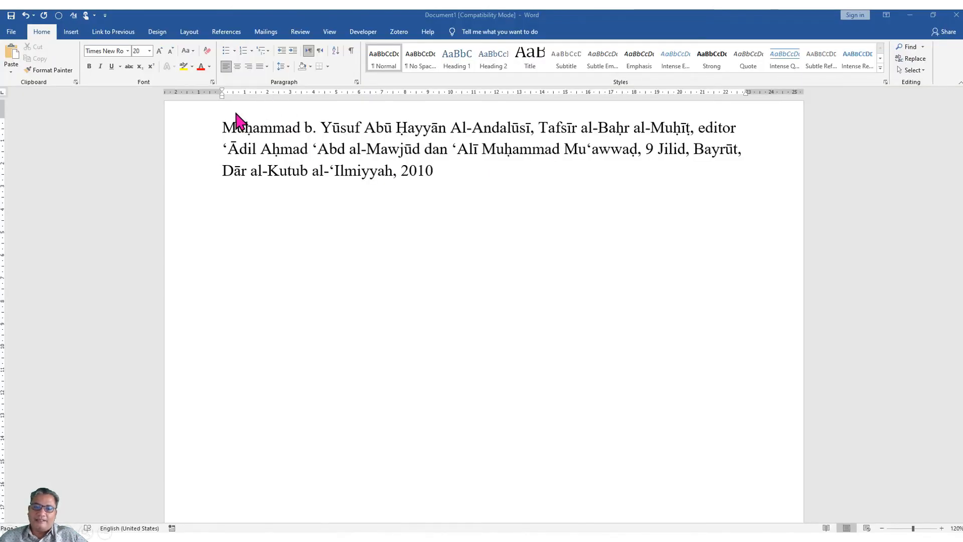
{"action": "left_click", "coordinate": [478, 226]}
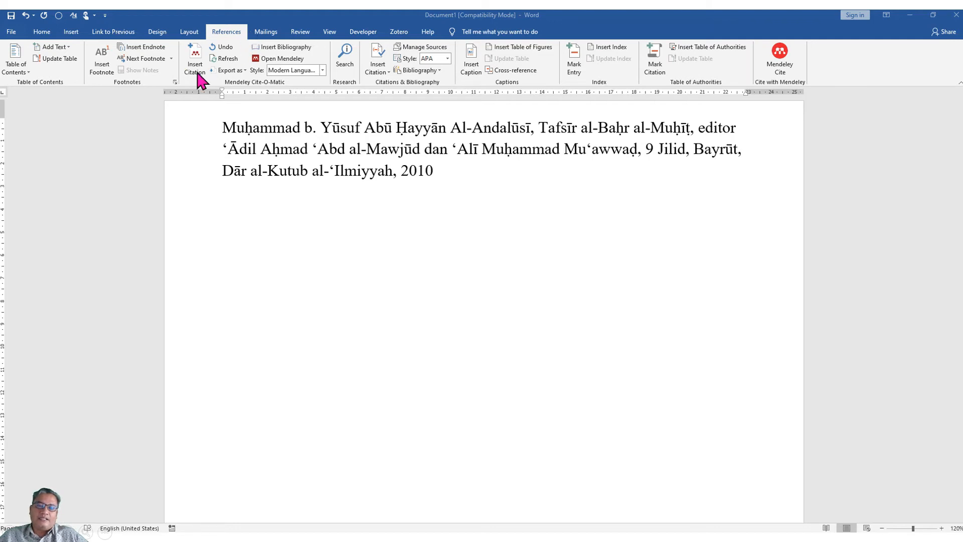
{"action": "left_click", "coordinate": [325, 71]}
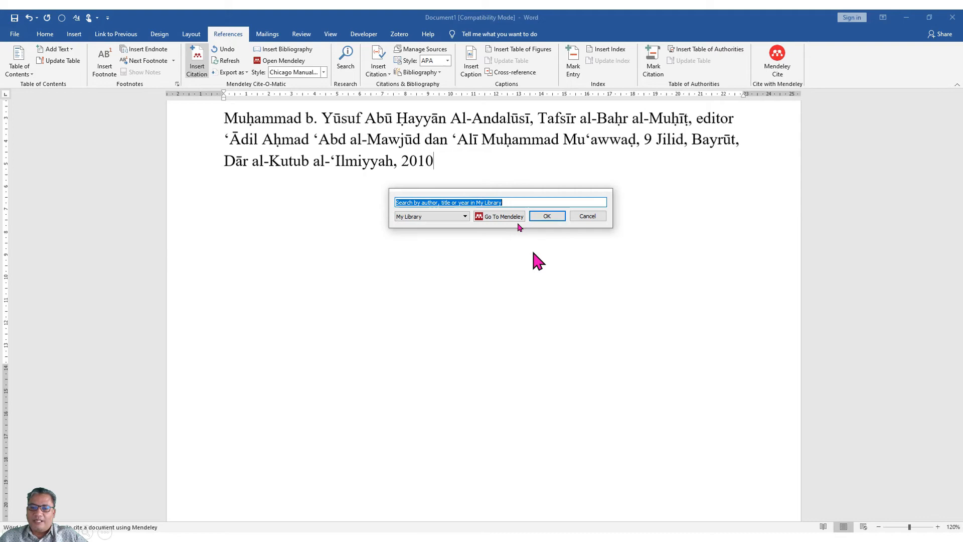
{"action": "left_click", "coordinate": [513, 224]}
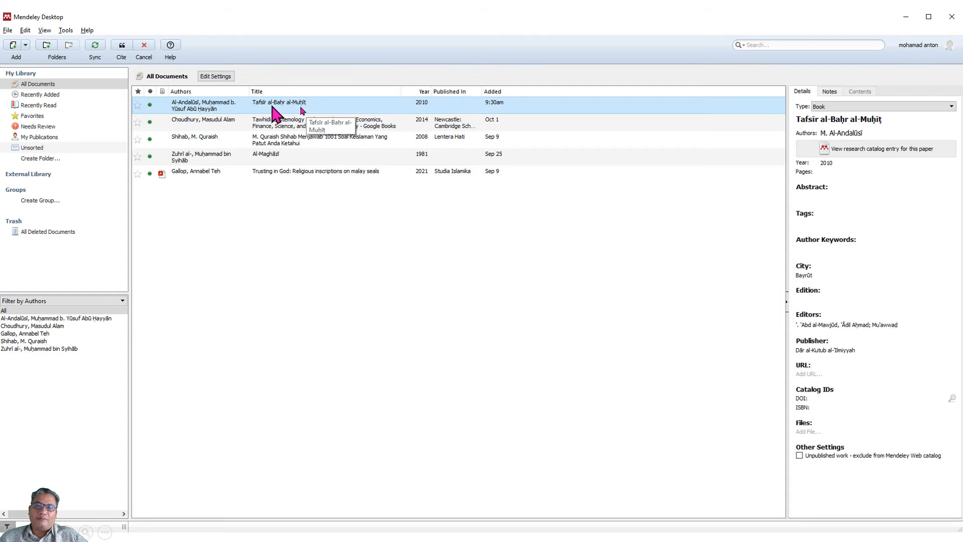
{"action": "left_click", "coordinate": [129, 49]}
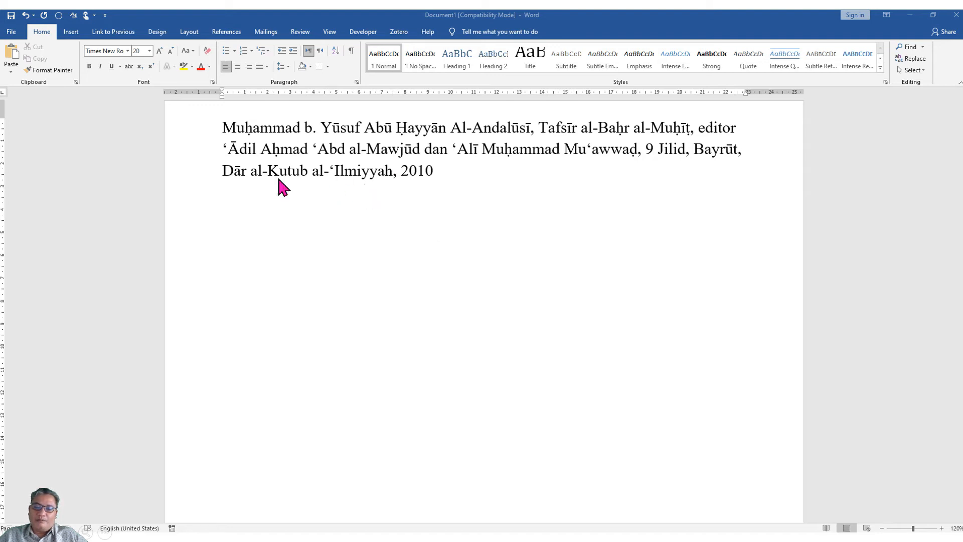
{"action": "left_click", "coordinate": [434, 173]}
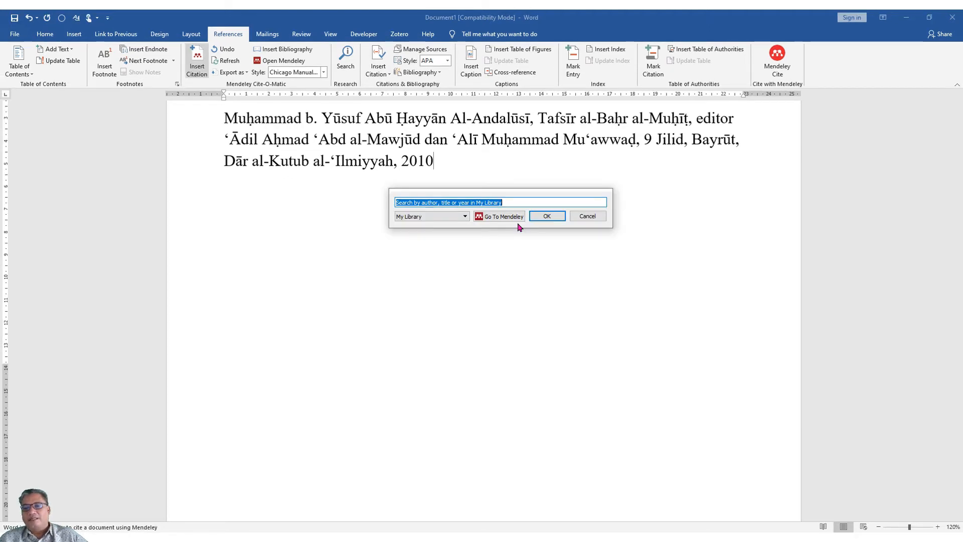
{"action": "left_click", "coordinate": [516, 219]}
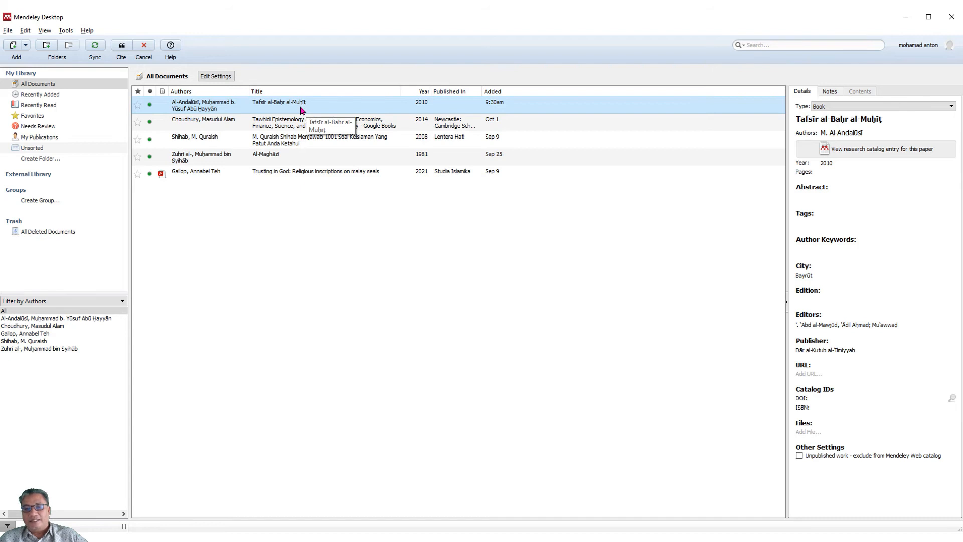
{"action": "left_click", "coordinate": [129, 49]}
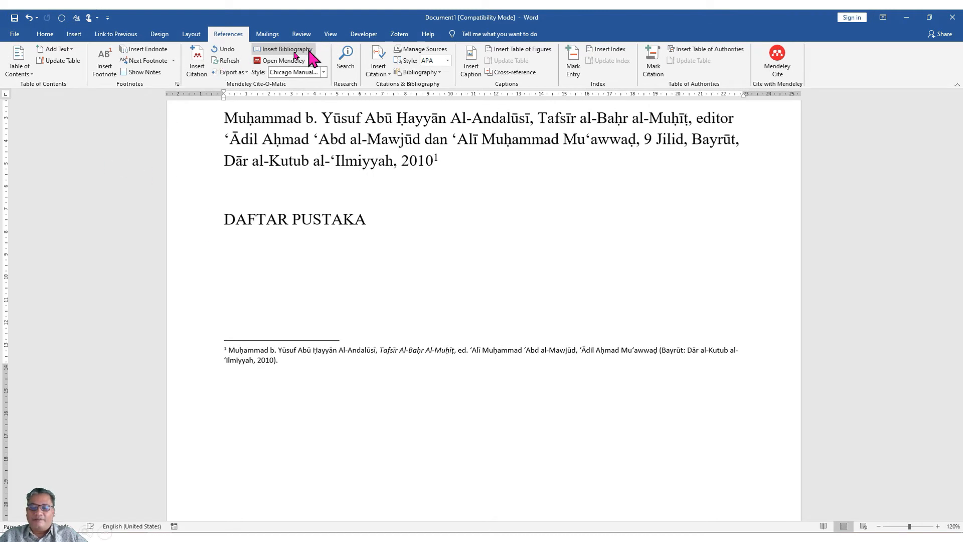
{"action": "left_click", "coordinate": [308, 51]}
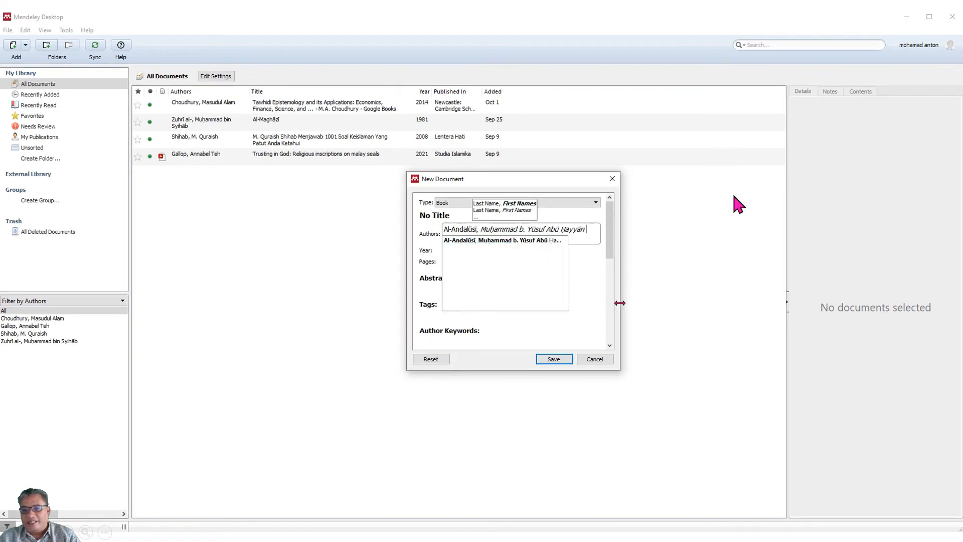
{"action": "left_click", "coordinate": [685, 309]}
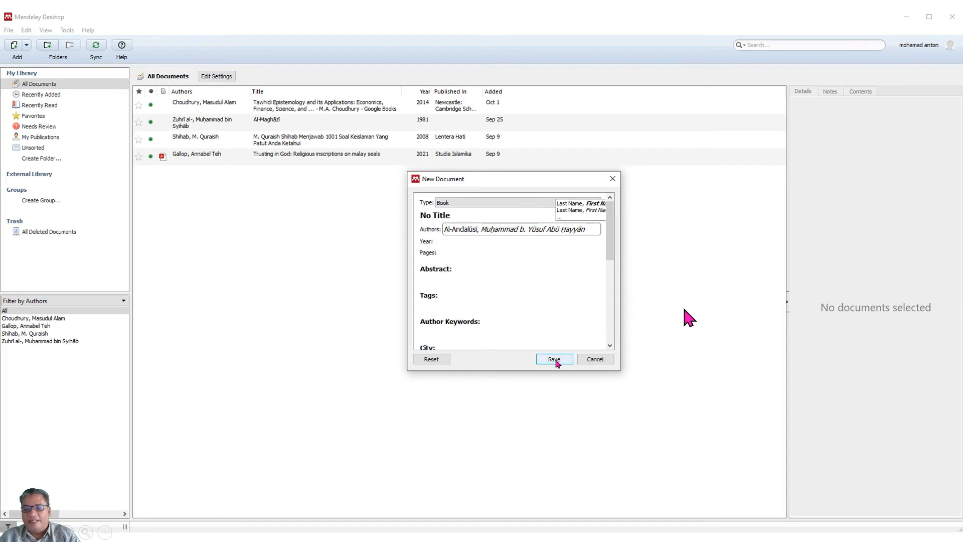
{"action": "left_click", "coordinate": [600, 246]}
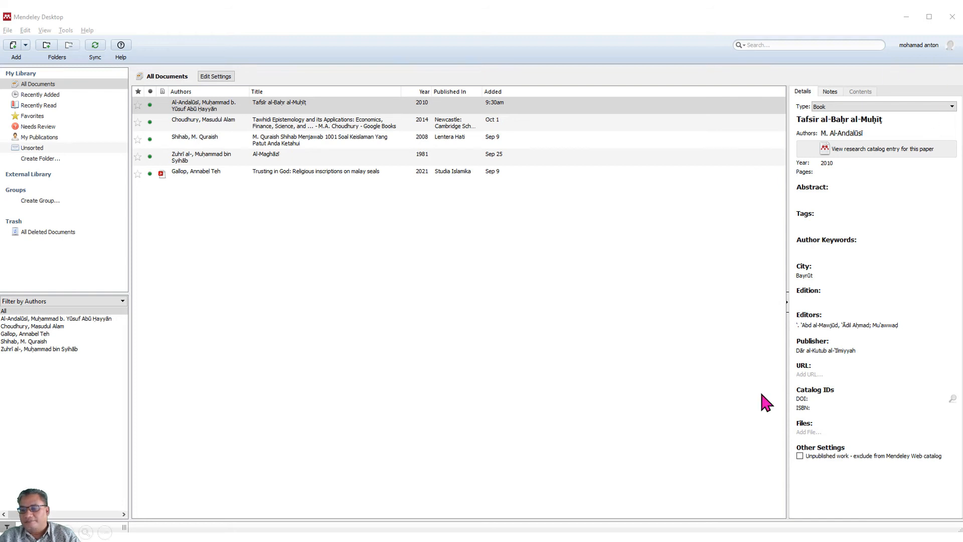
{"action": "left_click", "coordinate": [757, 145]}
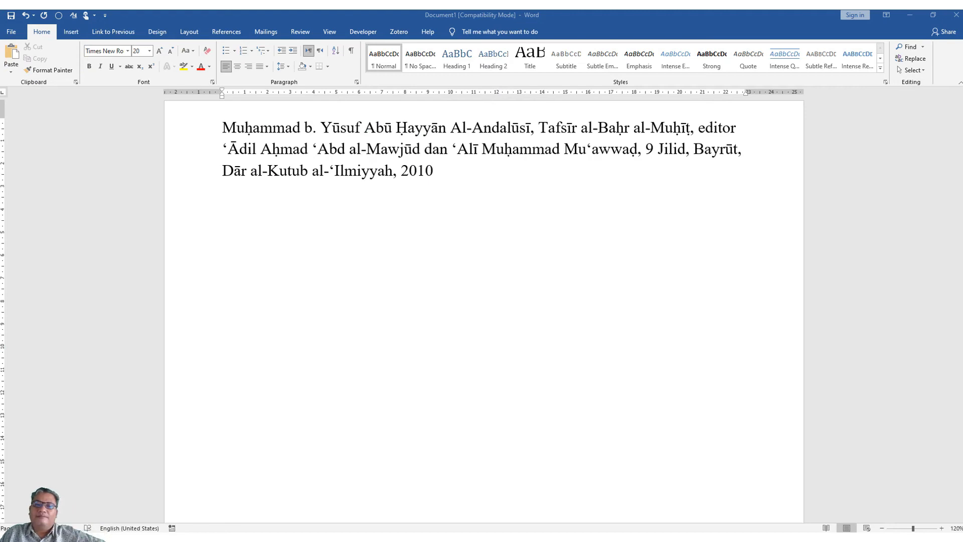
{"action": "key", "text": "Right"}
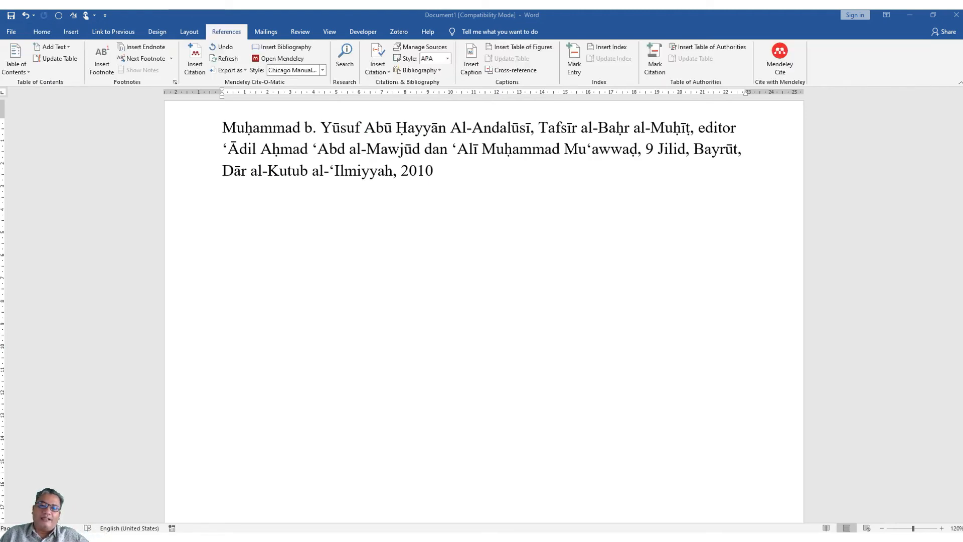
{"action": "key", "text": "Right"}
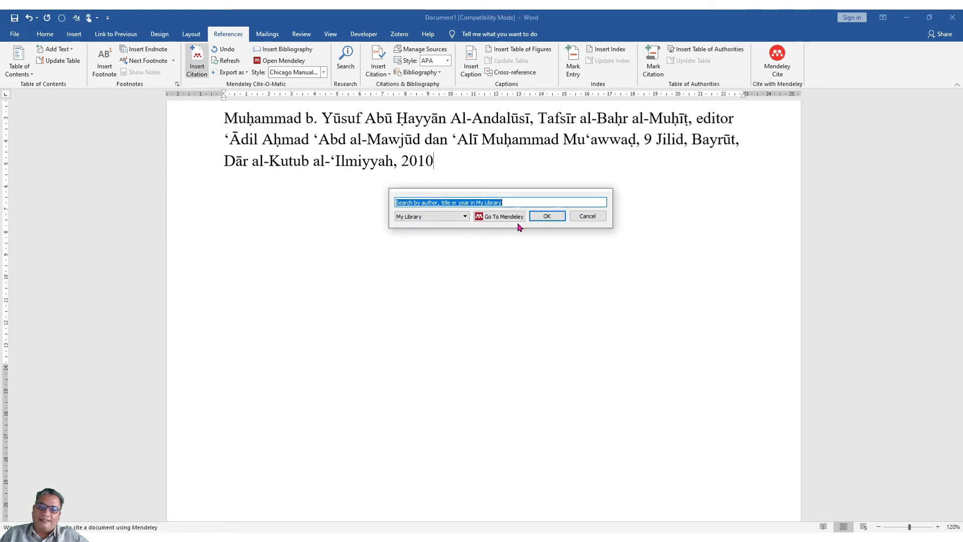
{"action": "key", "text": "Right"}
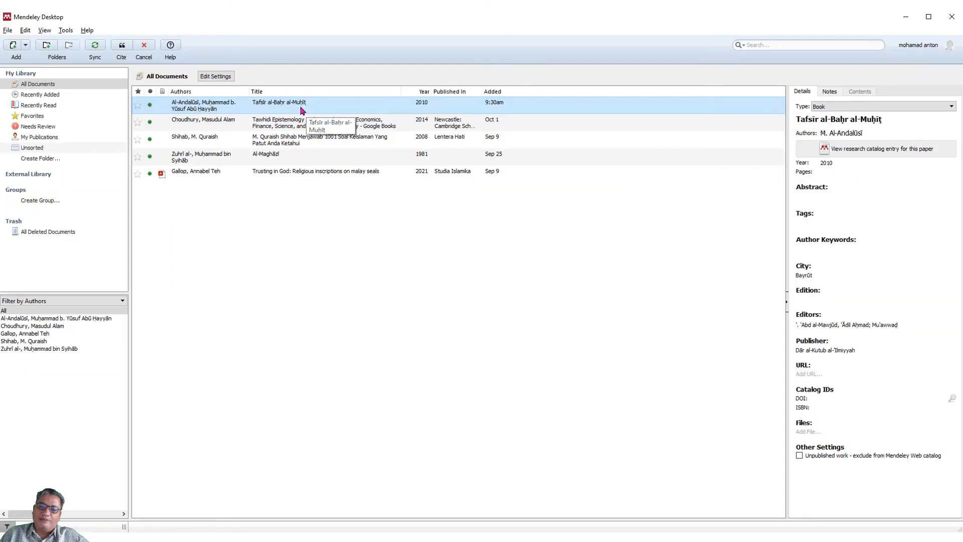
{"action": "left_click", "coordinate": [129, 48]}
{"action": "key", "text": "Right"}
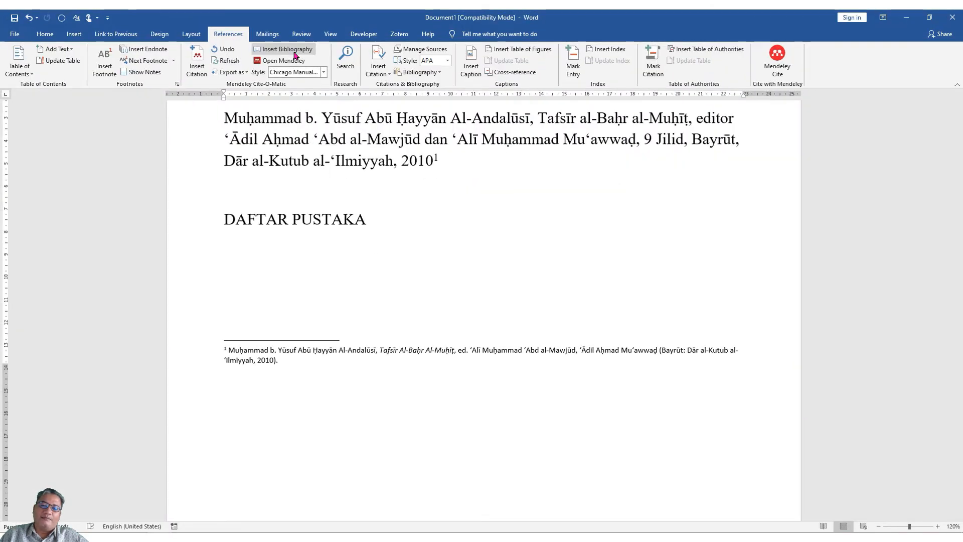
{"action": "key", "text": "Right"}
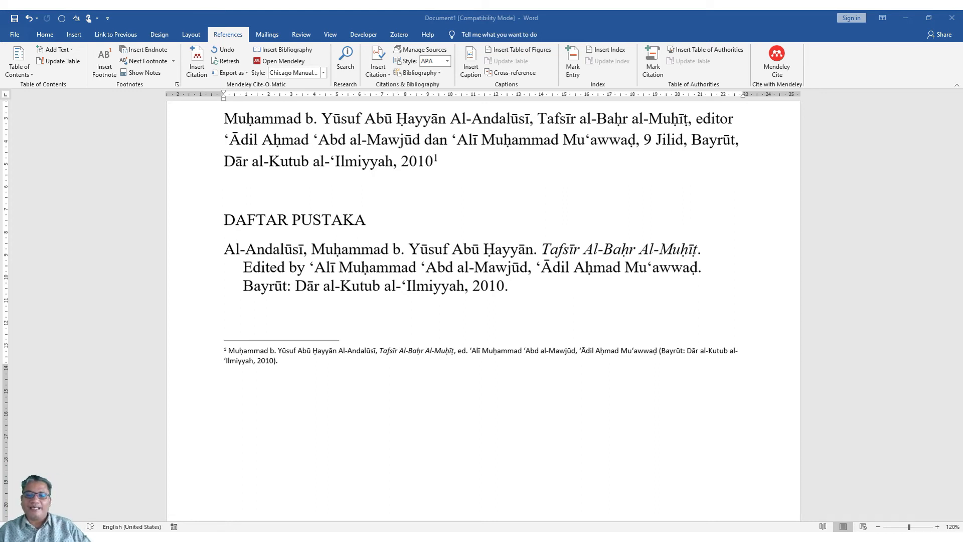
{"action": "left_click", "coordinate": [323, 73]}
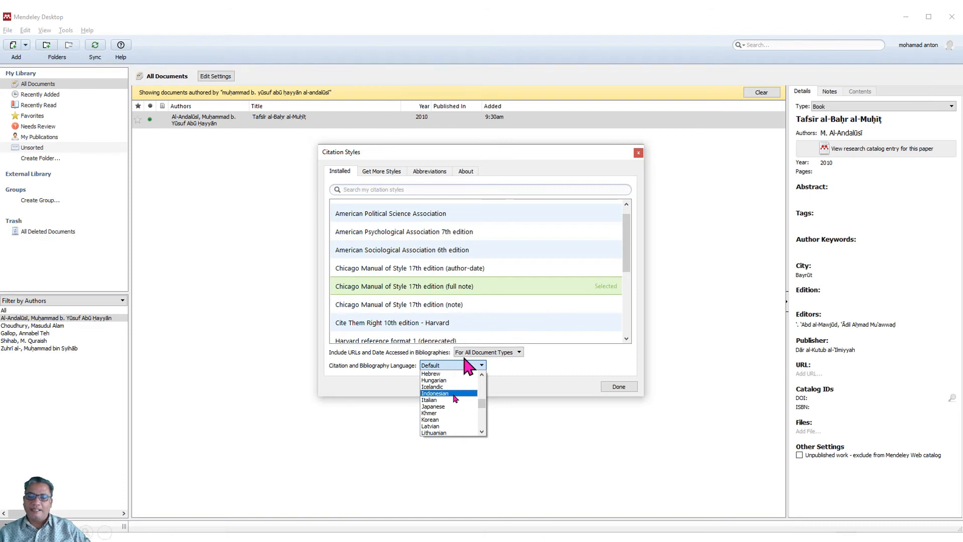
Step: Advance the slide show through setting Mendeley's bibliography language to Indonesian and exporting the Tafsīr al-Baḥr al-Muḥīṭ entry
{"action": "left_click", "coordinate": [451, 394]}
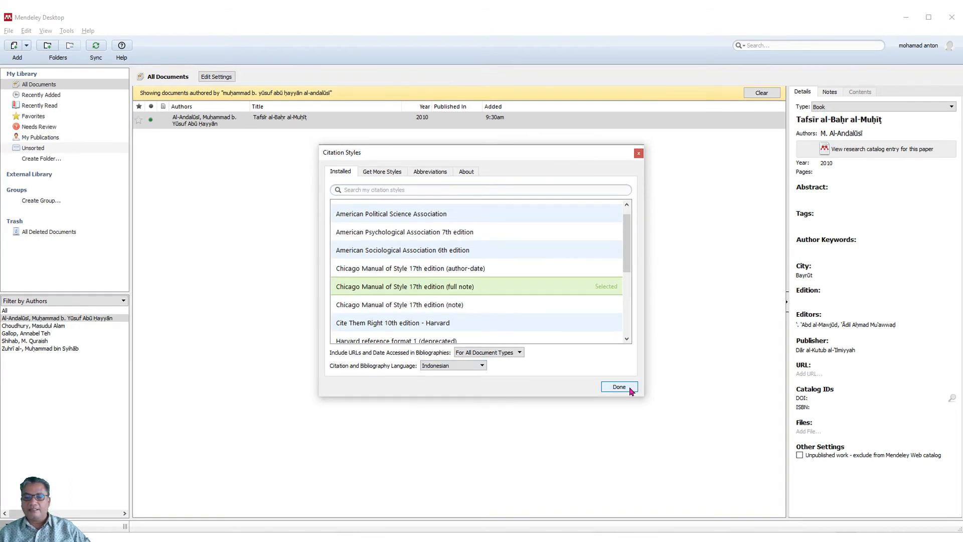
{"action": "left_click", "coordinate": [629, 388]}
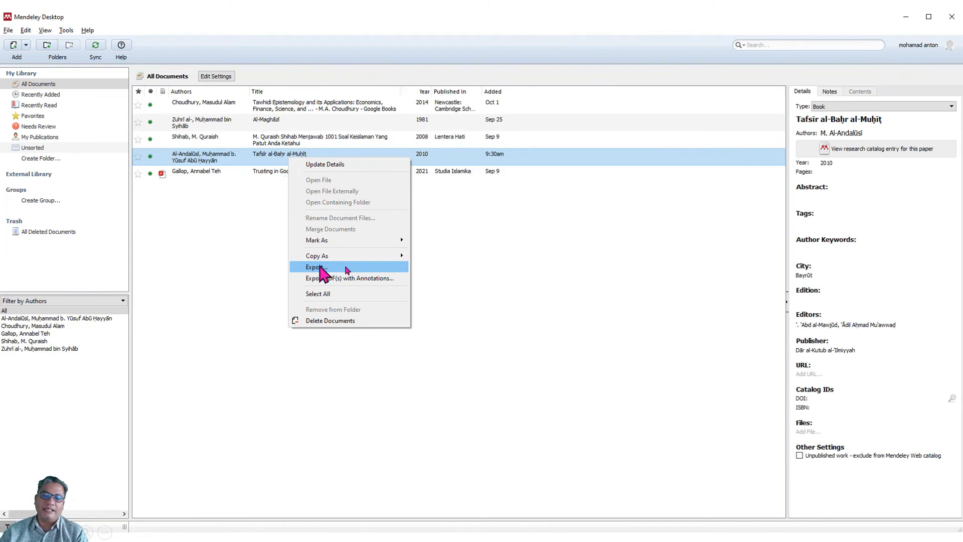
{"action": "left_click", "coordinate": [346, 270]}
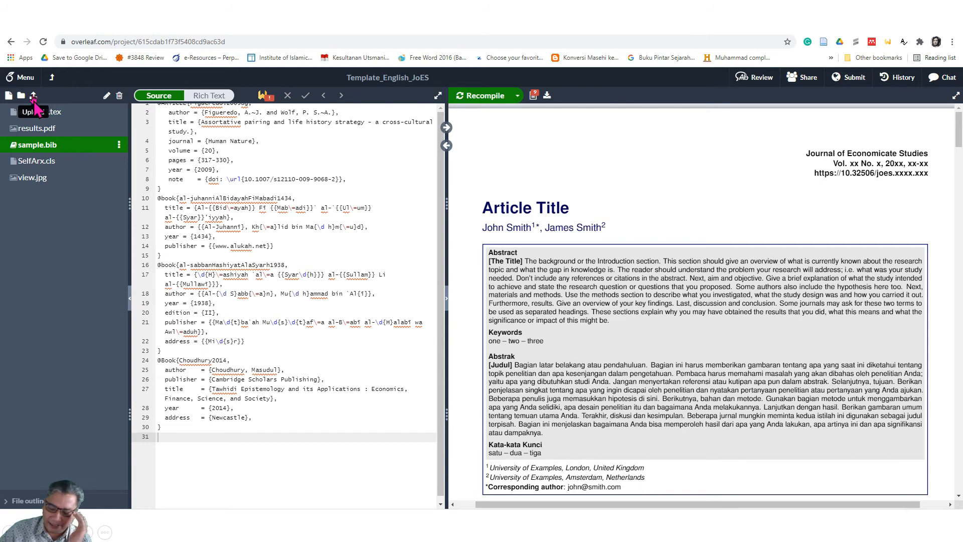
Step: Present the slides on uploading the exported Andalusi.bib file to the Overleaf project and opening it beside sample.bib
{"action": "left_click", "coordinate": [33, 97]}
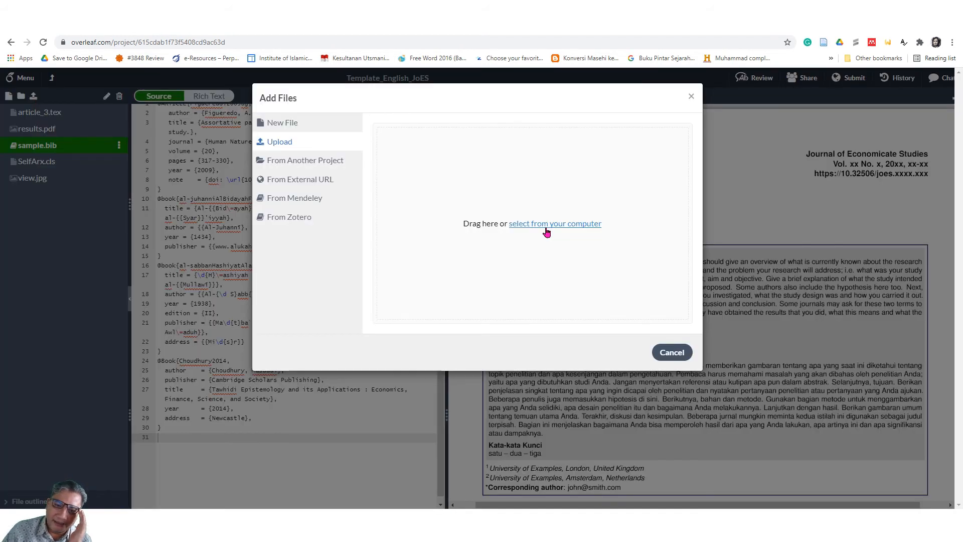
{"action": "left_click", "coordinate": [546, 229]}
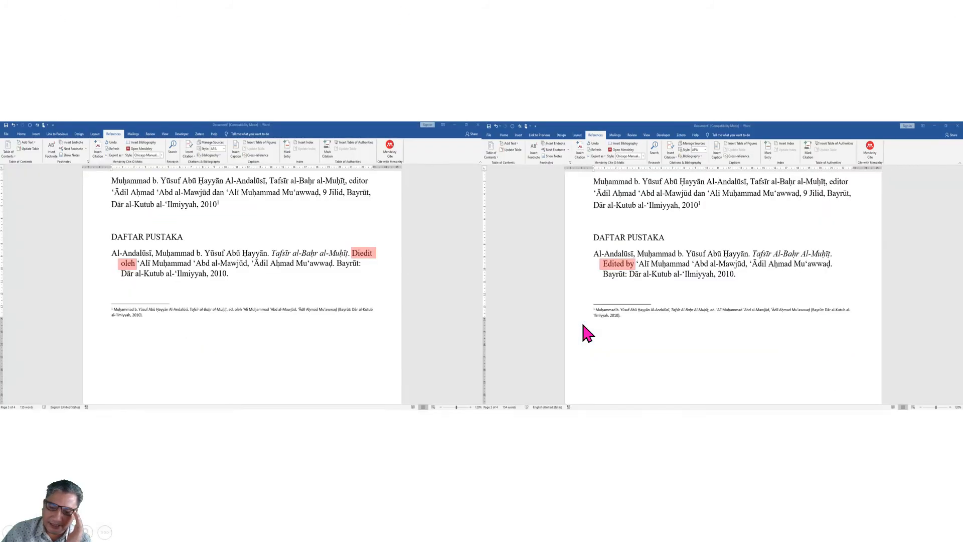
{"action": "left_click", "coordinate": [347, 269]}
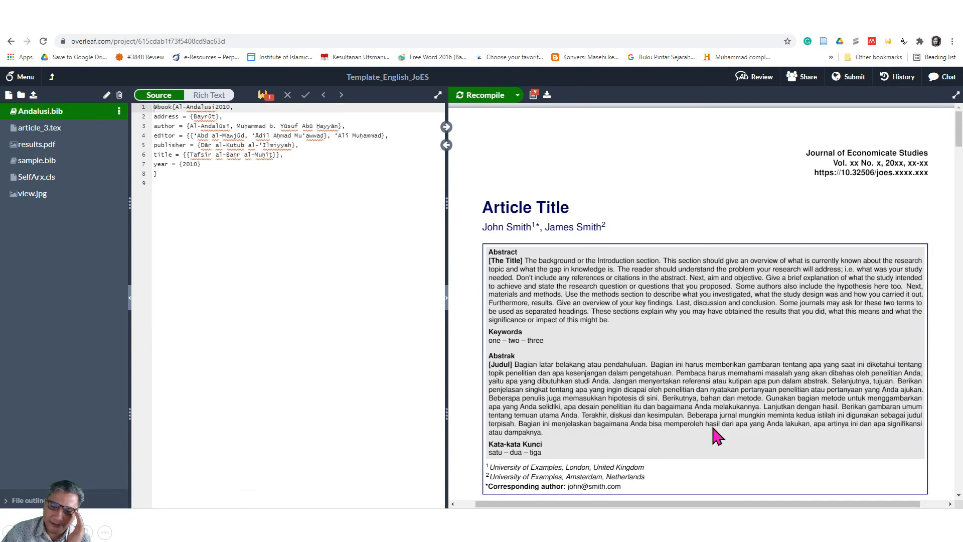
{"action": "key", "text": "ctrl+a"}
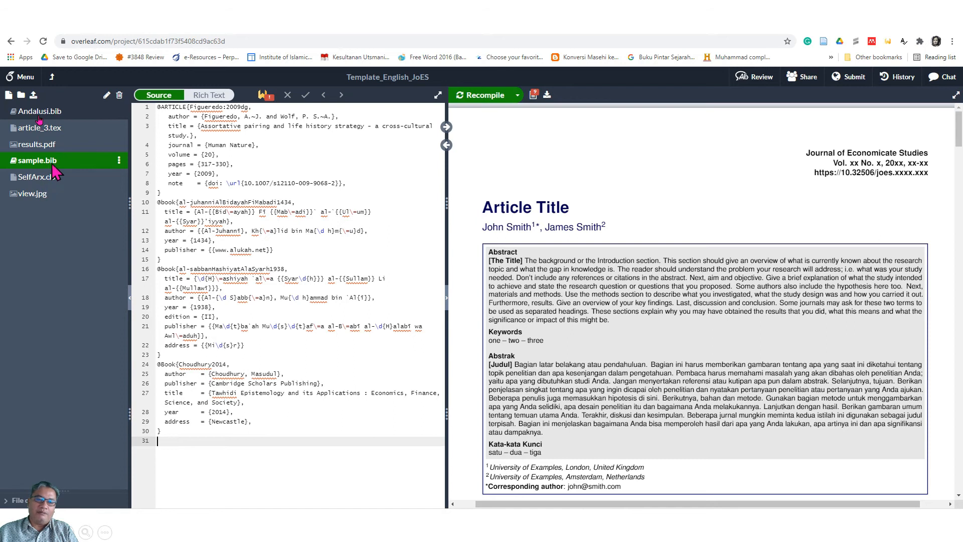
Step: Present the slides that select the whole Andalusi.bib entry for reuse in sample.bib and cite it in article_3.tex
{"action": "left_click", "coordinate": [50, 109]}
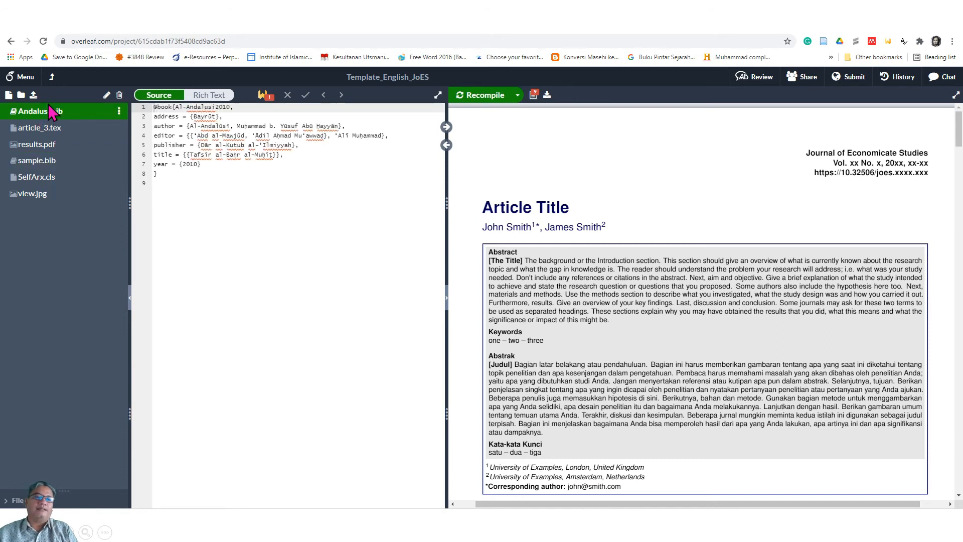
{"action": "key", "text": "ctrl+a"}
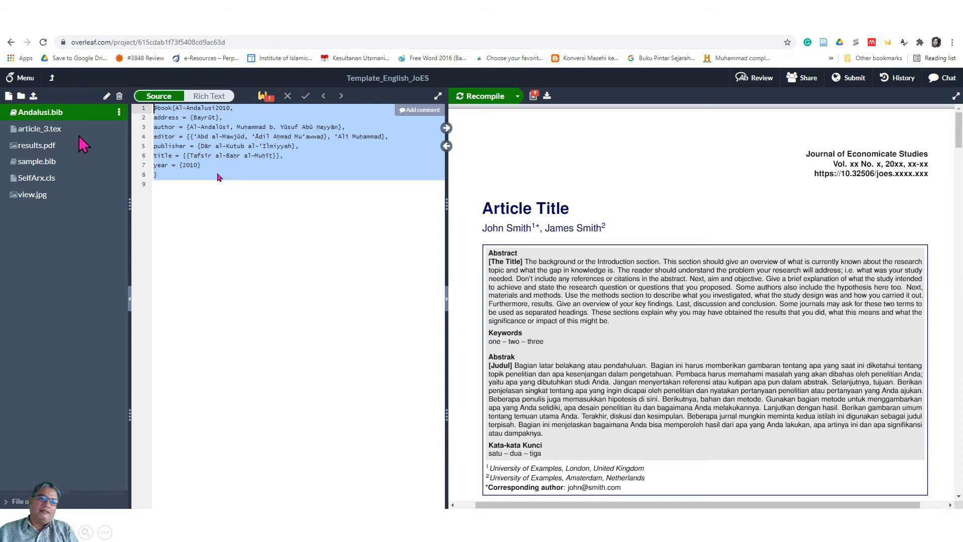
{"action": "left_click", "coordinate": [51, 167]}
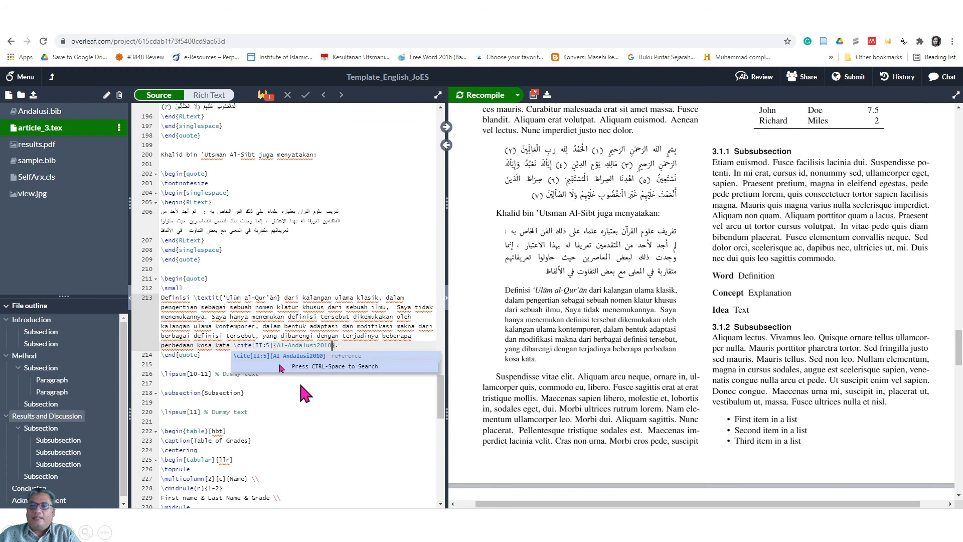
Step: Show the recompiled slide for the \cite[II:5]{Al-Andalusi2010} citation and examine the citation in the PDF preview
{"action": "left_click", "coordinate": [479, 98]}
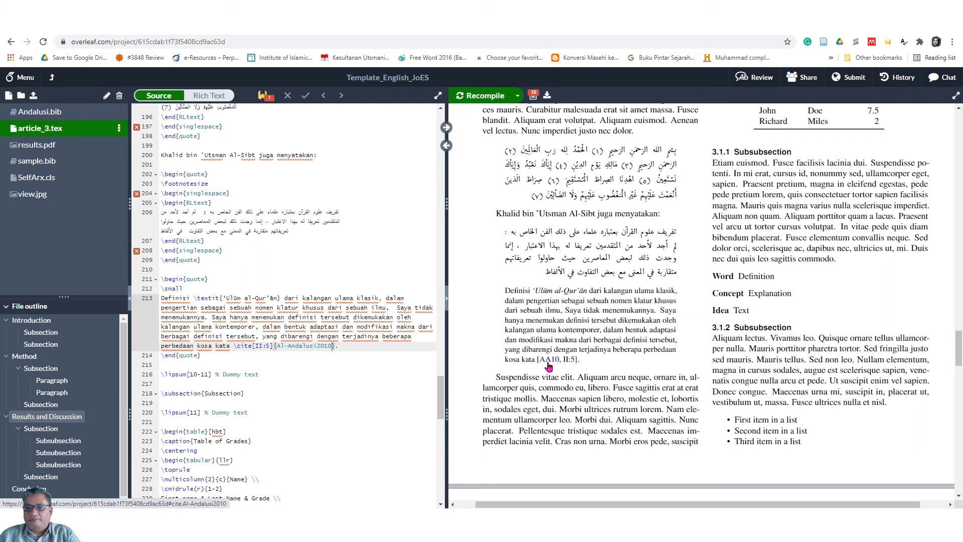
{"action": "left_click", "coordinate": [482, 97]}
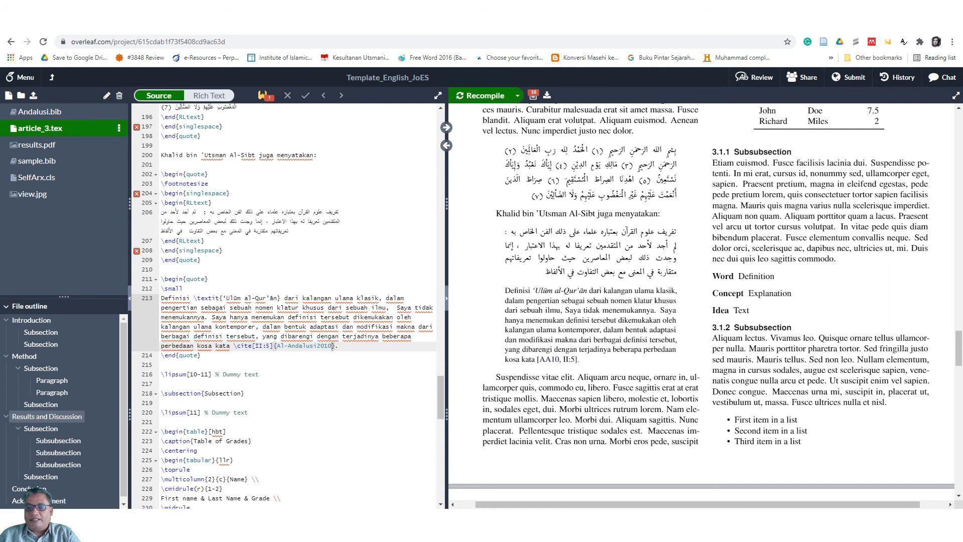
{"action": "left_click", "coordinate": [479, 98]}
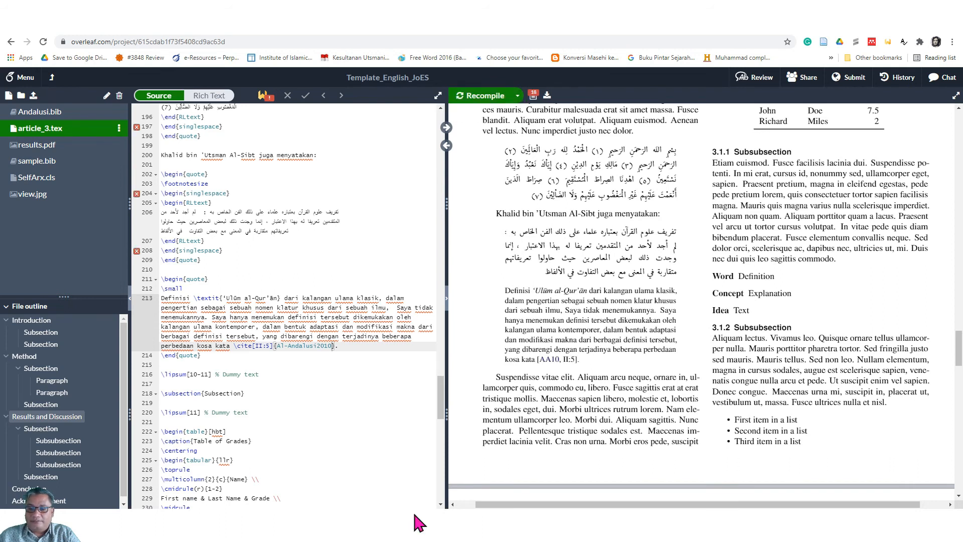
{"action": "left_click", "coordinate": [550, 360]}
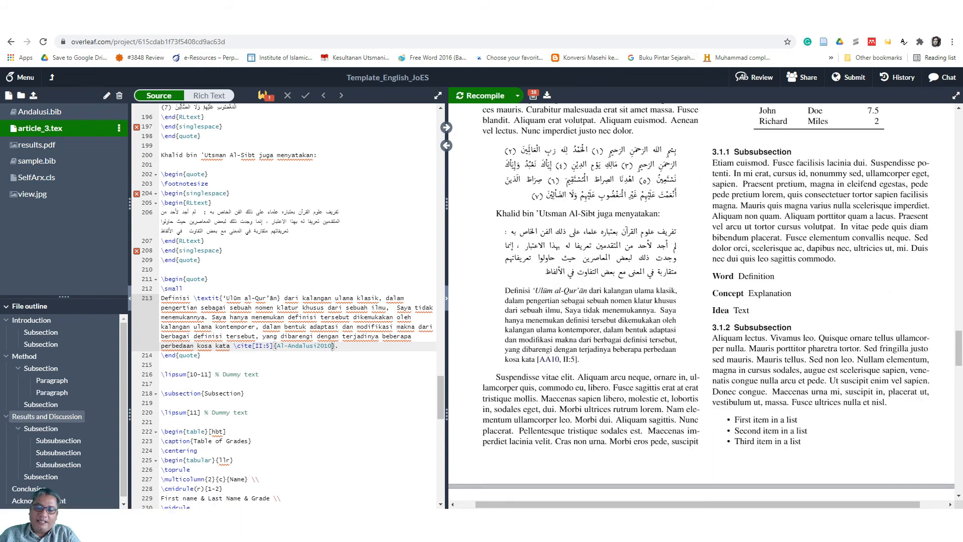
Step: Revisit the slide highlighting the Al-Andalusi2010 key in sample.bib, and review the citation in article_3.tex before and after recompiling
{"action": "left_click", "coordinate": [479, 99]}
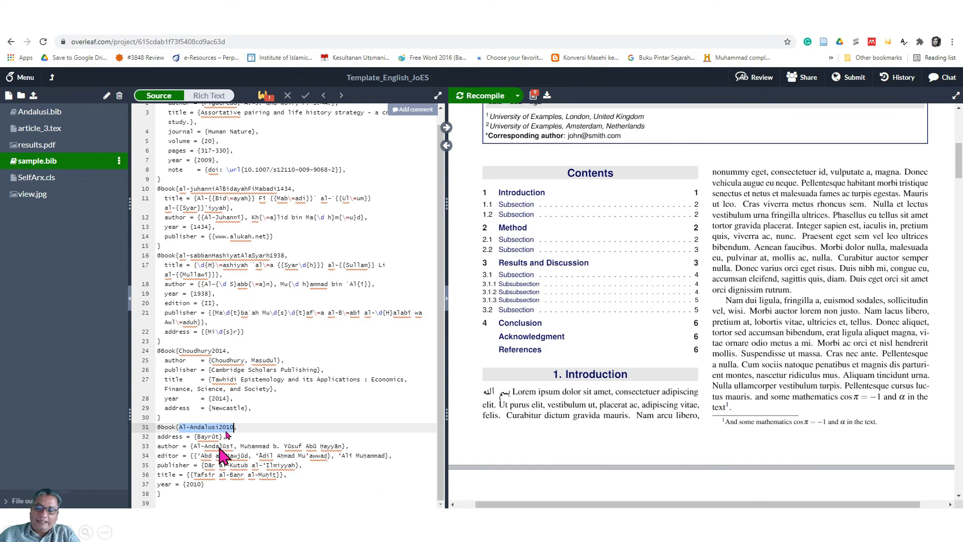
{"action": "key", "text": "Left"}
{"action": "key", "text": "Left"}
{"action": "key", "text": "Left"}
{"action": "key", "text": "Left"}
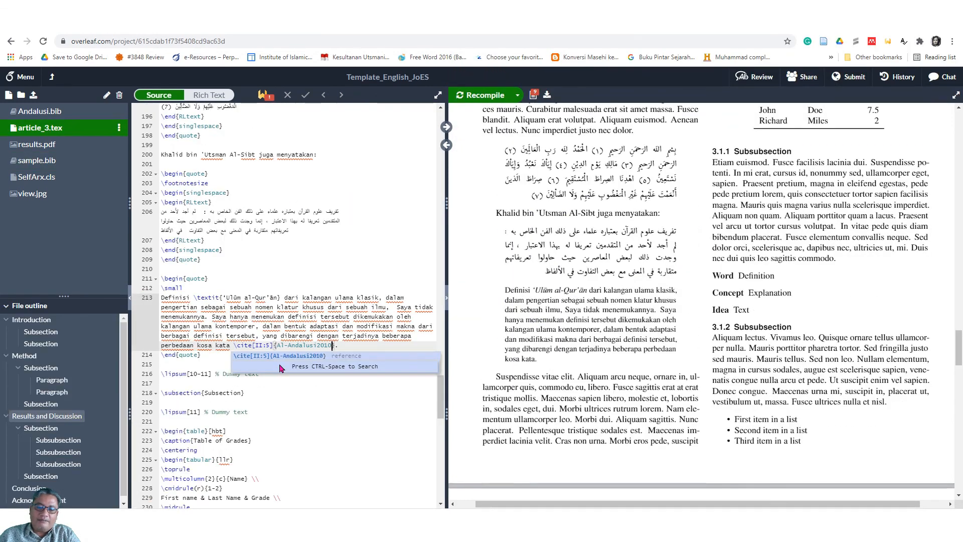
{"action": "key", "text": "ctrl+s"}
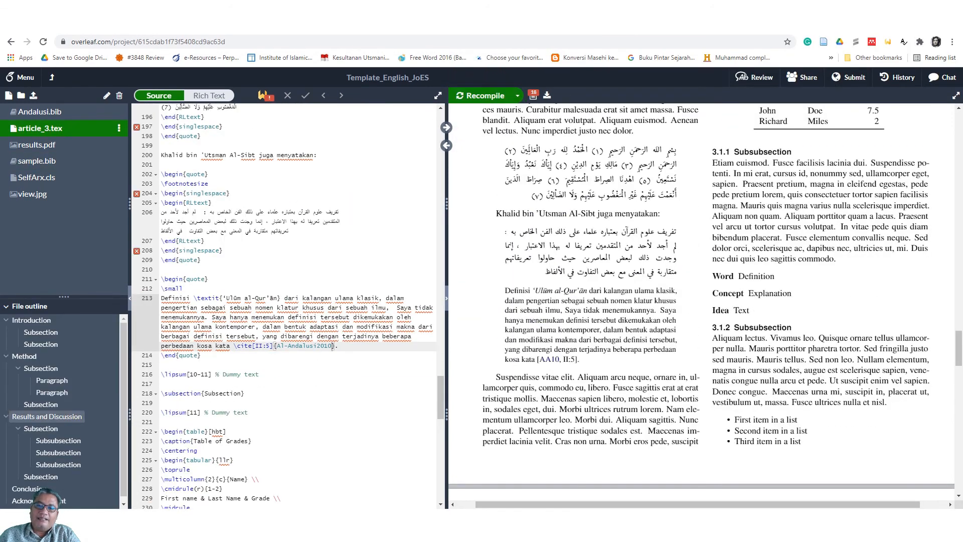
Step: Present the slide with \d{} codes for the dotted letters in the Al-Andalusi2010 entry and compare it with the References list
{"action": "left_click", "coordinate": [548, 367]}
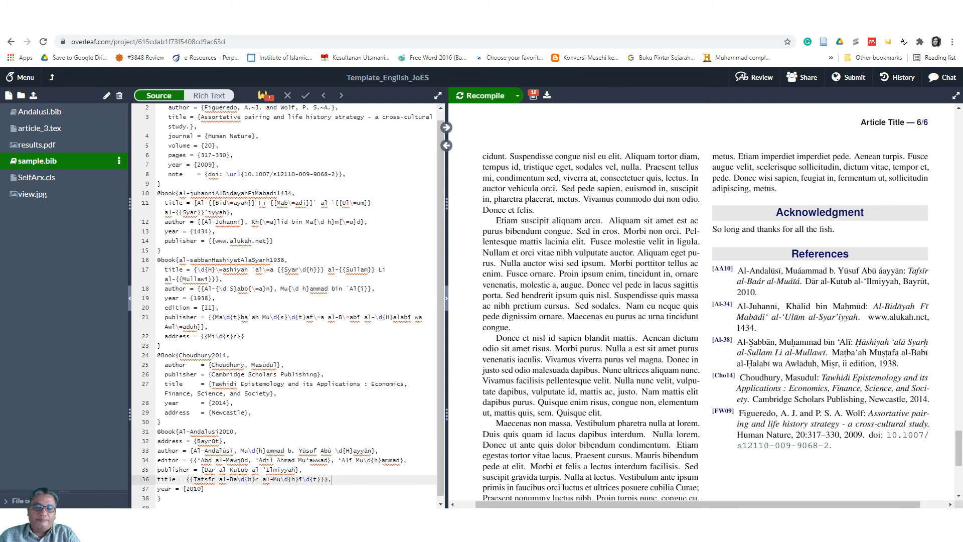
{"action": "left_click", "coordinate": [482, 99]}
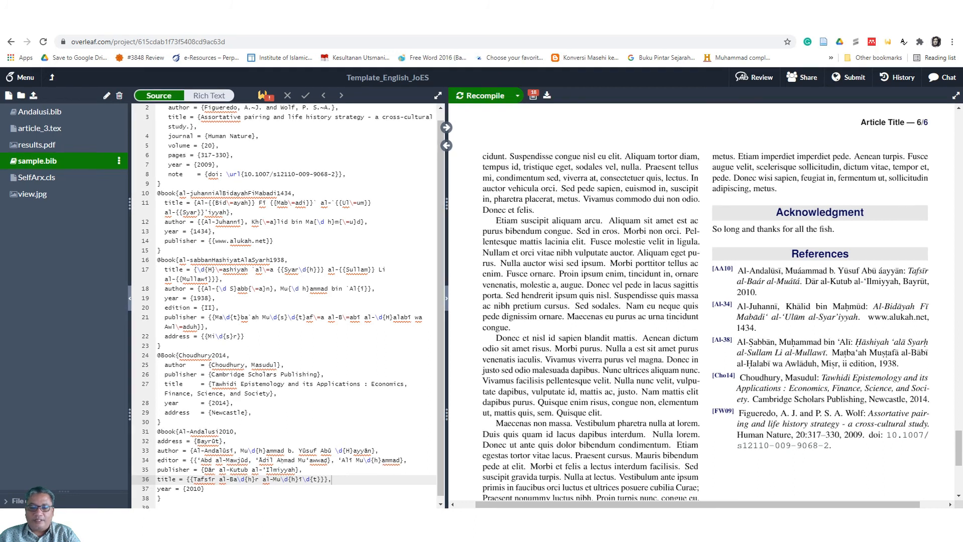
{"action": "left_click", "coordinate": [235, 431]}
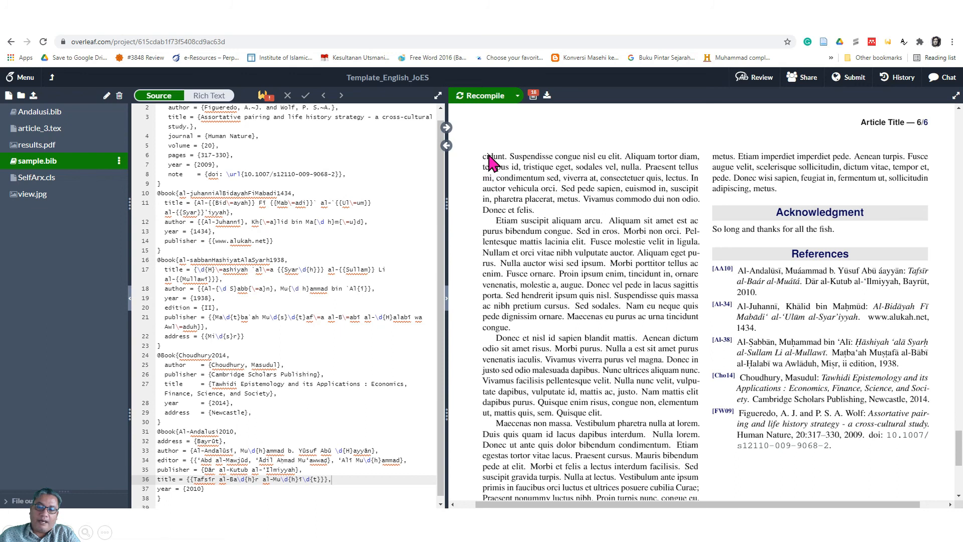
Step: Go back through the Overleaf and bibliography slides to the Word slide before the Mendeley citation is inserted
{"action": "left_click", "coordinate": [481, 96]}
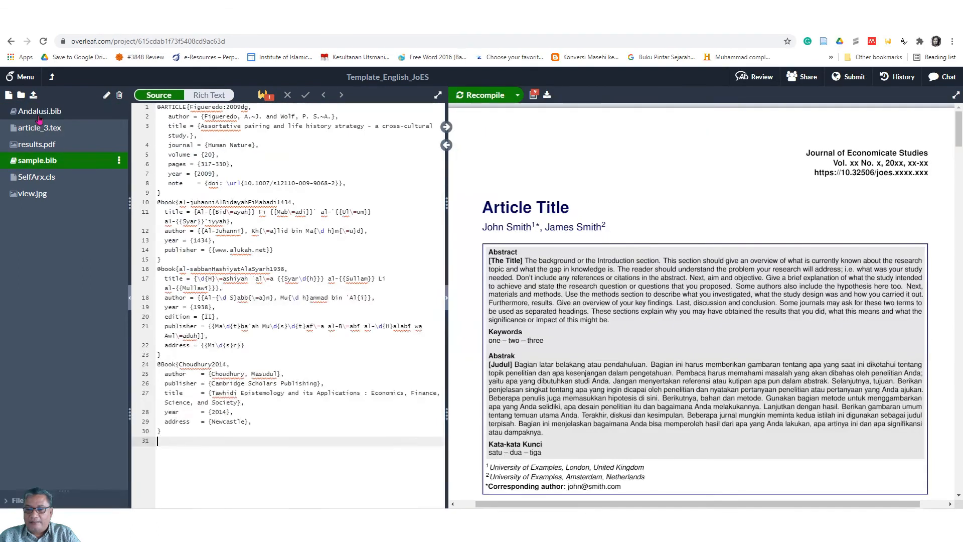
{"action": "left_click", "coordinate": [39, 111]}
{"action": "key", "text": "ctrl+a"}
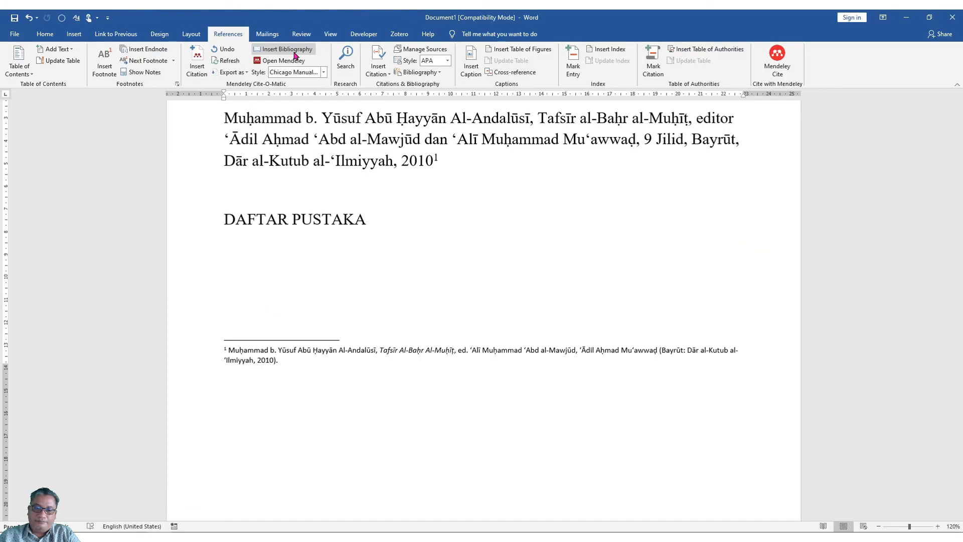
{"action": "left_click", "coordinate": [287, 49]}
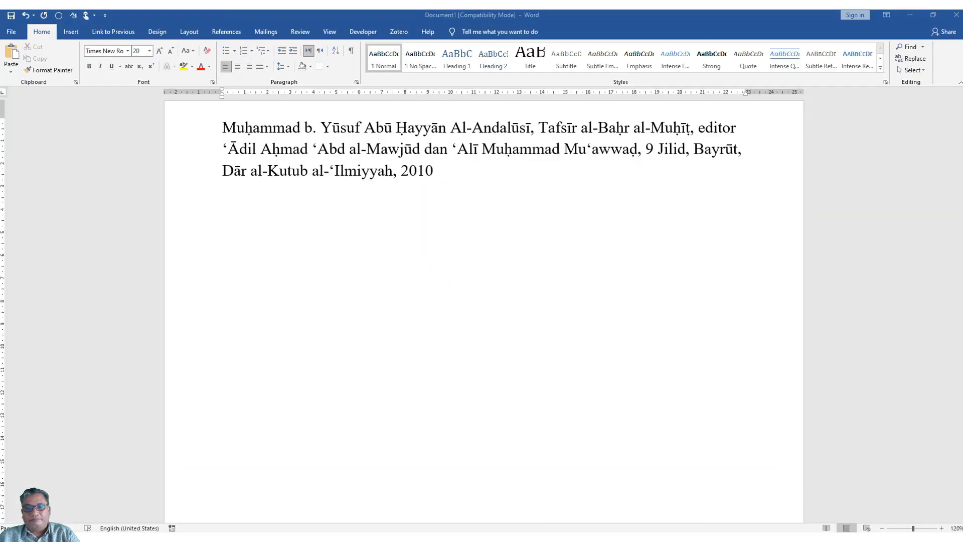
Step: Review the slides from inserting the Mendeley citation to setting the Indonesian bibliography language, and end the slide show at slide 32
{"action": "left_click", "coordinate": [228, 33]}
{"action": "left_click", "coordinate": [196, 60]}
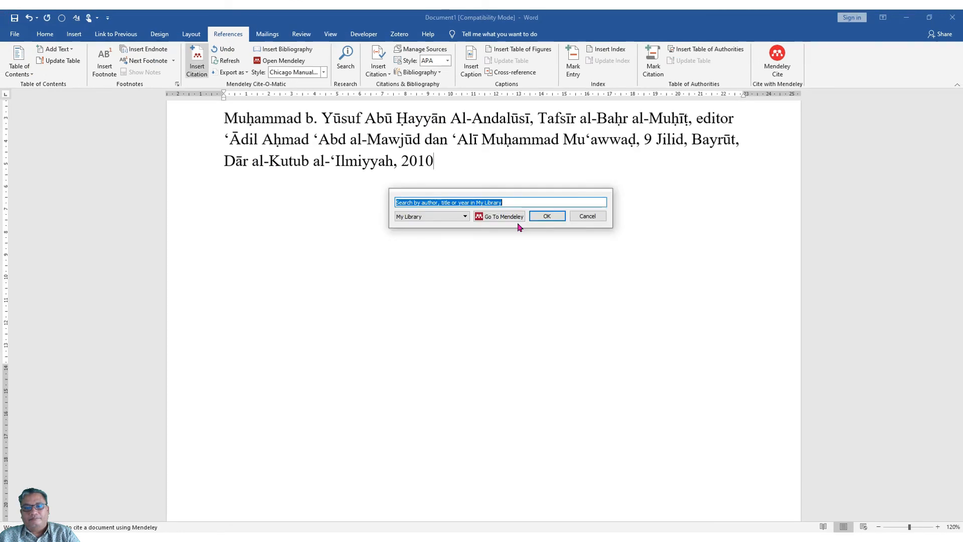
{"action": "left_click", "coordinate": [517, 219]}
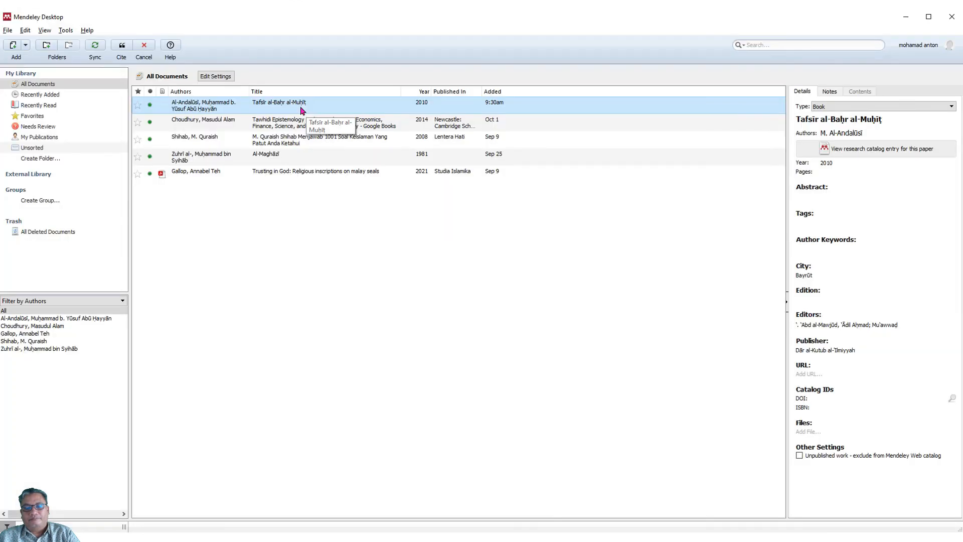
{"action": "left_click", "coordinate": [128, 48]}
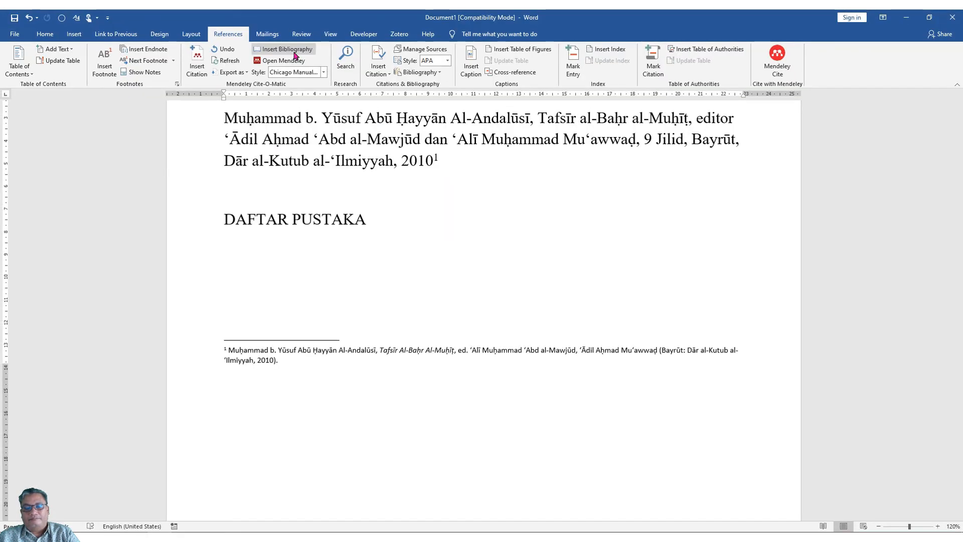
{"action": "left_click", "coordinate": [295, 54]}
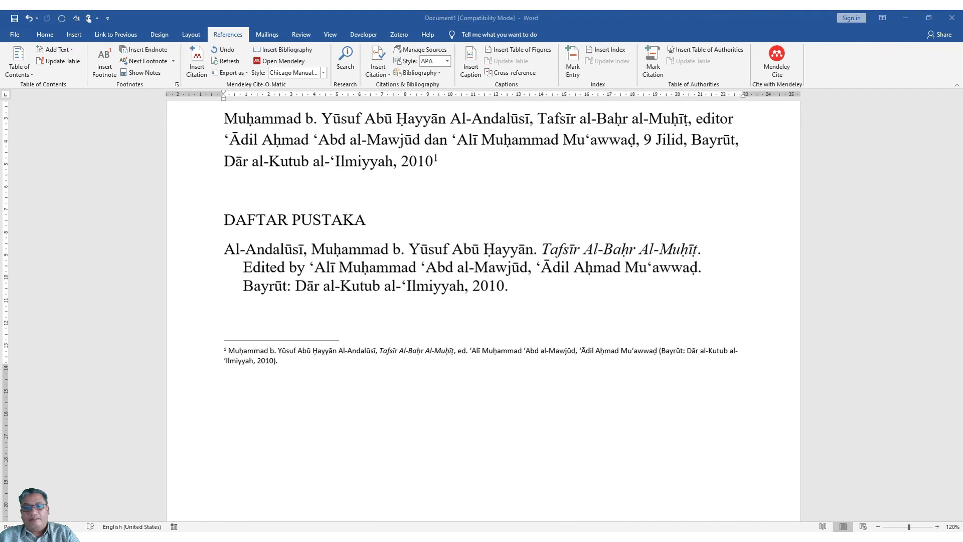
{"action": "left_click", "coordinate": [324, 72]}
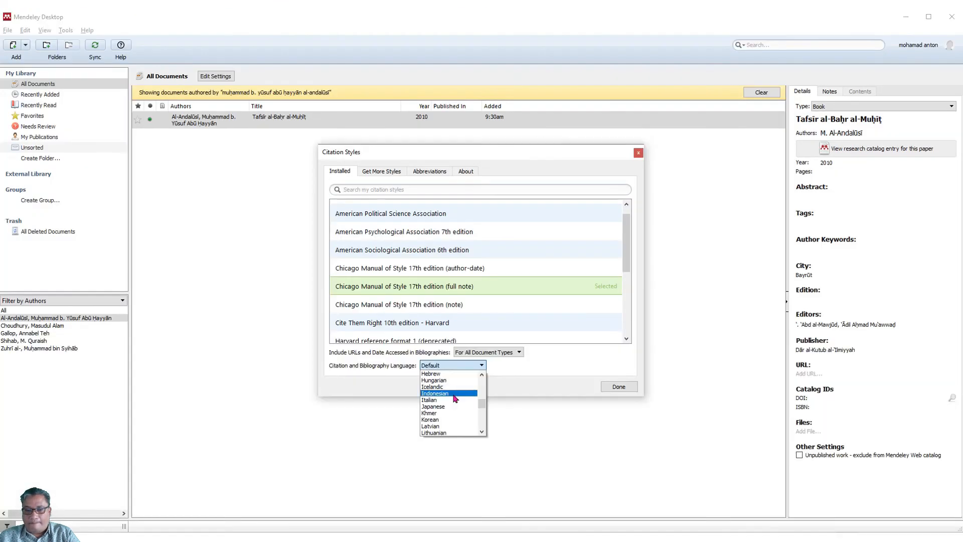
{"action": "left_click", "coordinate": [453, 393]}
{"action": "left_click", "coordinate": [621, 387]}
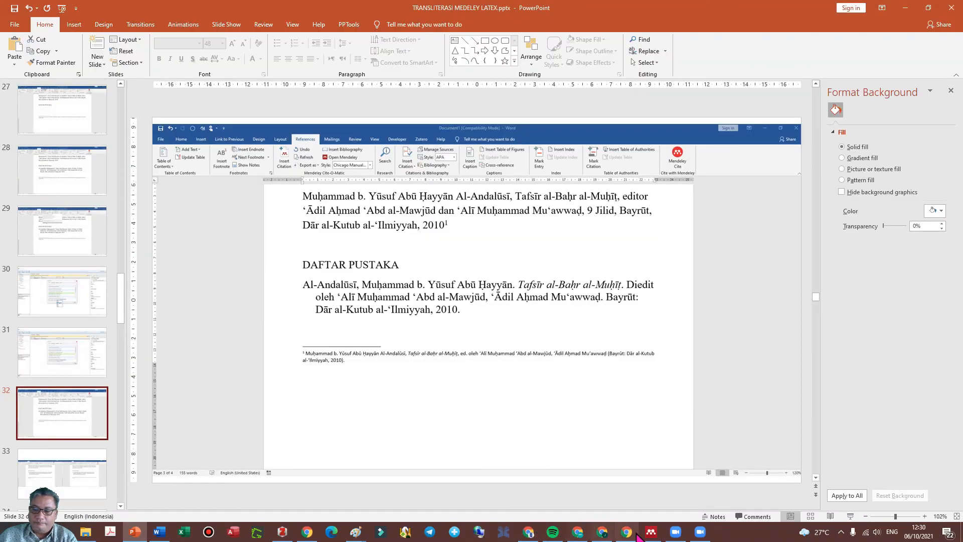
Step: Look through the open Chrome windows and the profile chooser for the Overleaf project
{"action": "left_click", "coordinate": [307, 532]}
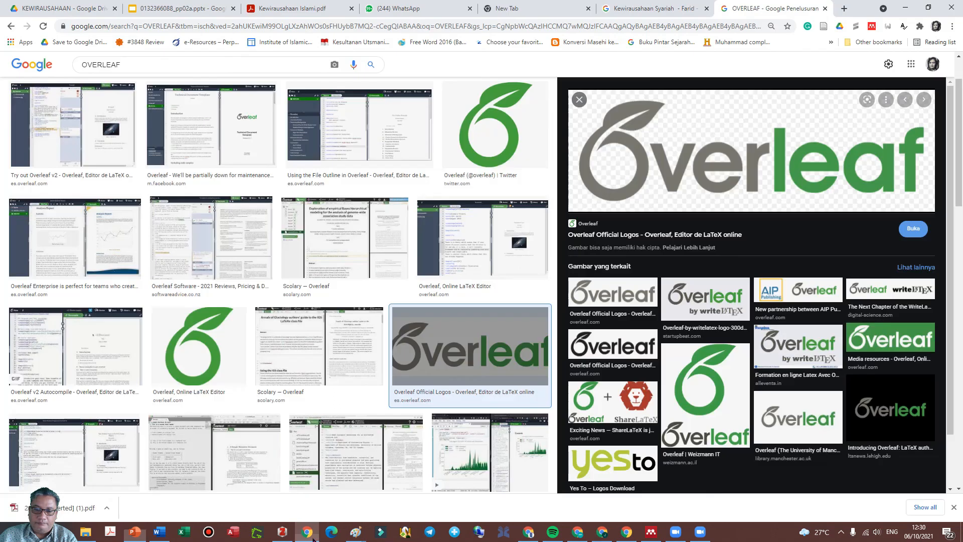
{"action": "left_click", "coordinate": [626, 532]}
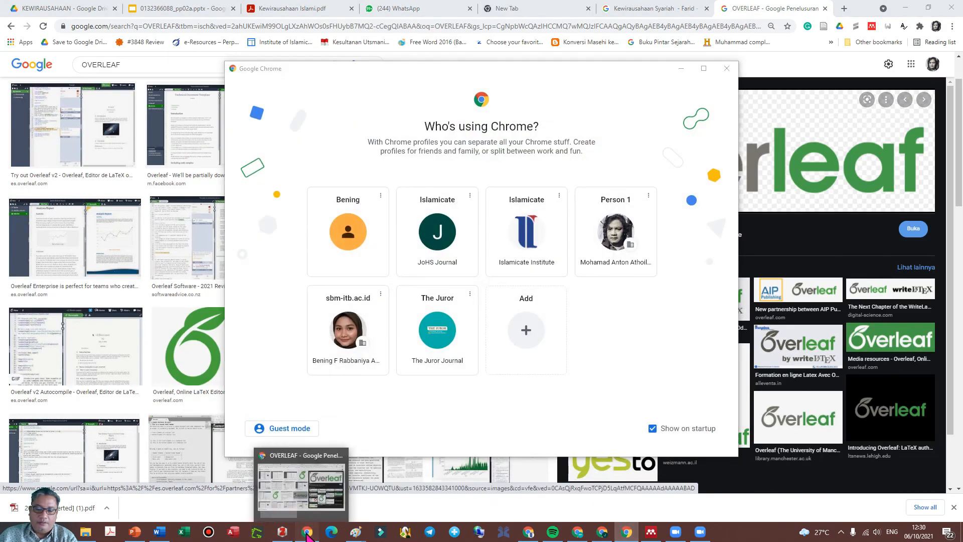
{"action": "left_click", "coordinate": [318, 503]}
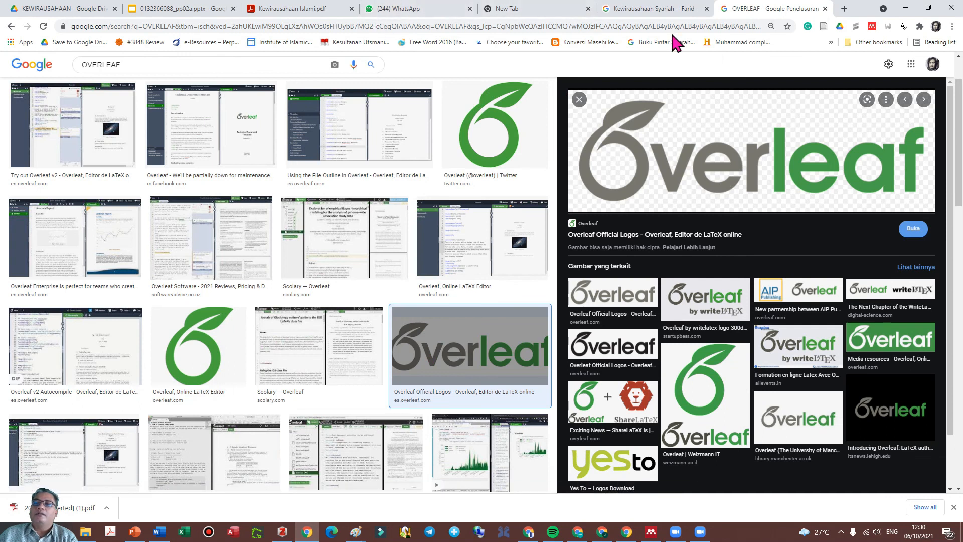
{"action": "left_click", "coordinate": [530, 533]}
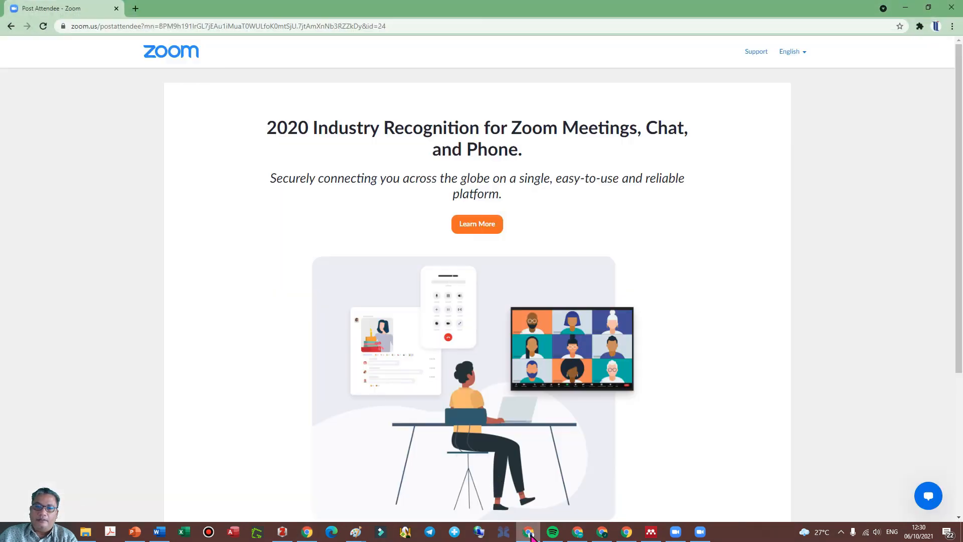
{"action": "left_click", "coordinate": [603, 532]}
{"action": "left_click", "coordinate": [578, 533]}
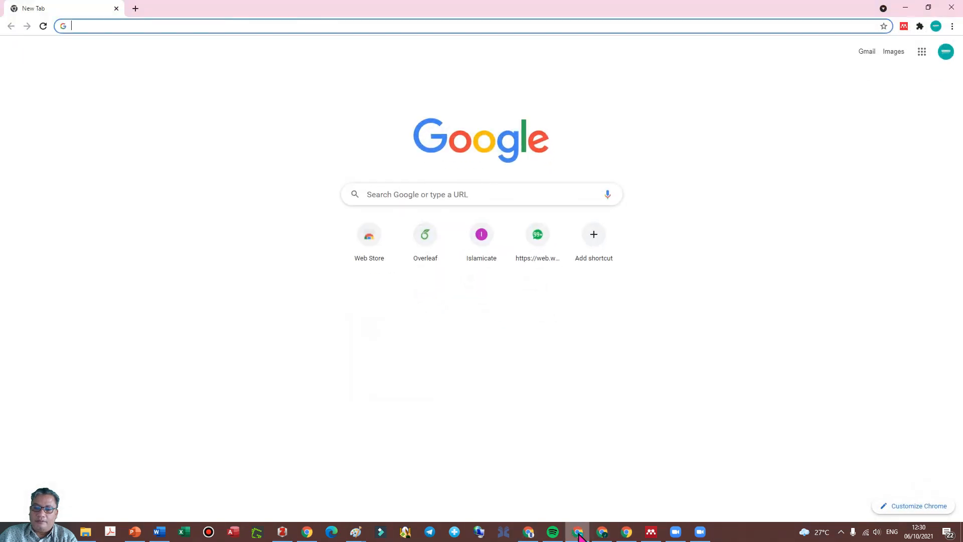
{"action": "left_click", "coordinate": [627, 533]}
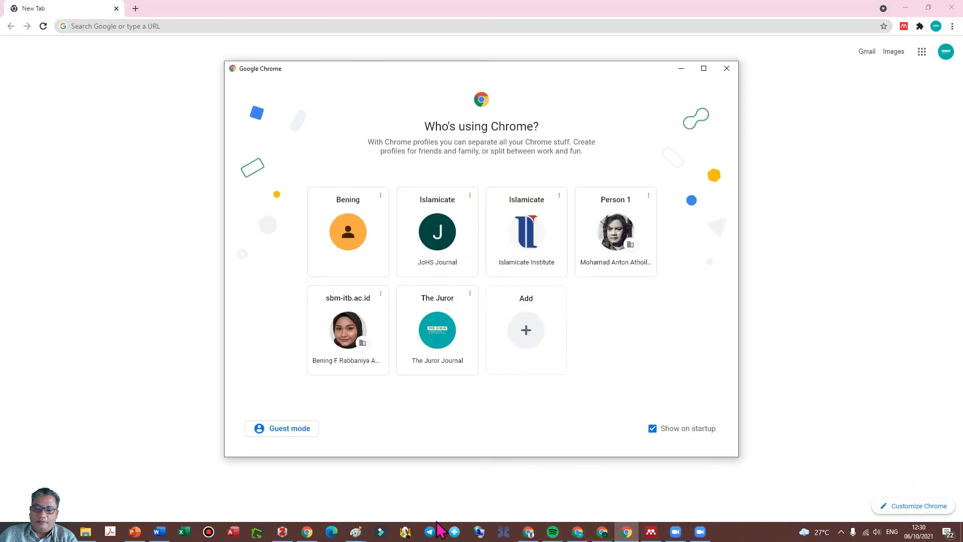
{"action": "left_click", "coordinate": [307, 533]}
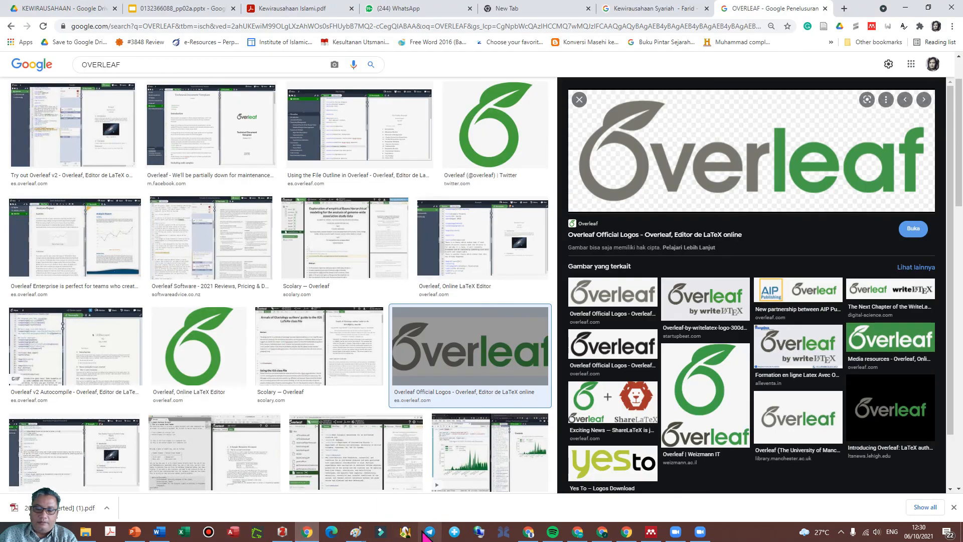
Step: Switch back to PowerPoint and start the slide show from slide 45, showing the Al-Andalusi2010 entry in sample.bib
{"action": "left_click", "coordinate": [136, 532]}
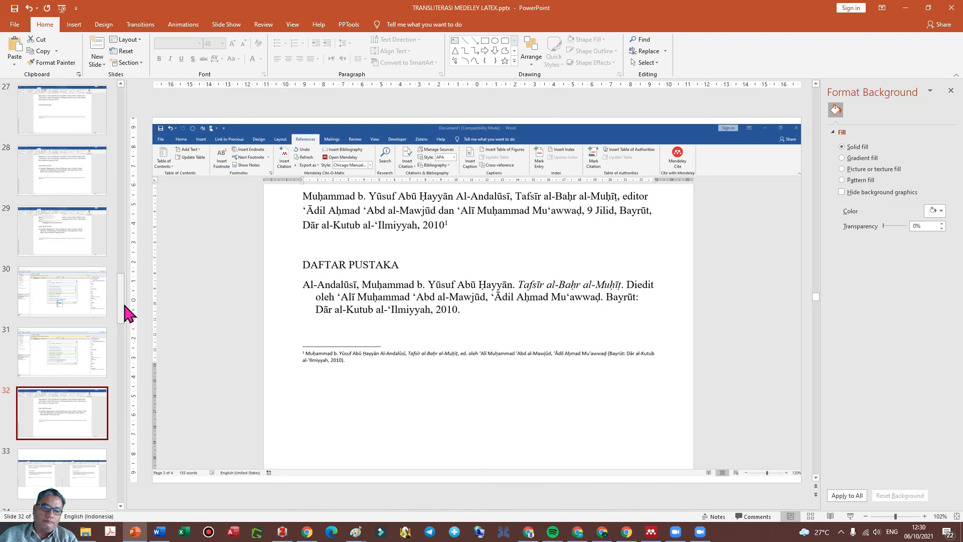
{"action": "scroll", "coordinate": [120, 302], "scroll_direction": "down", "scroll_amount": 9}
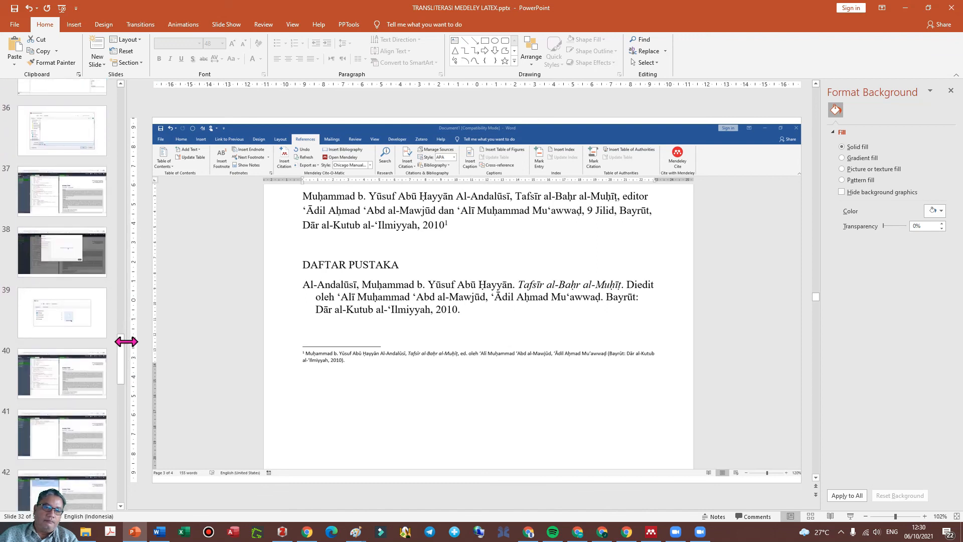
{"action": "scroll", "coordinate": [126, 342], "scroll_direction": "up", "scroll_amount": 1}
{"action": "left_click_drag", "start_coordinate": [122, 356], "coordinate": [125, 393]}
{"action": "left_click", "coordinate": [99, 372]}
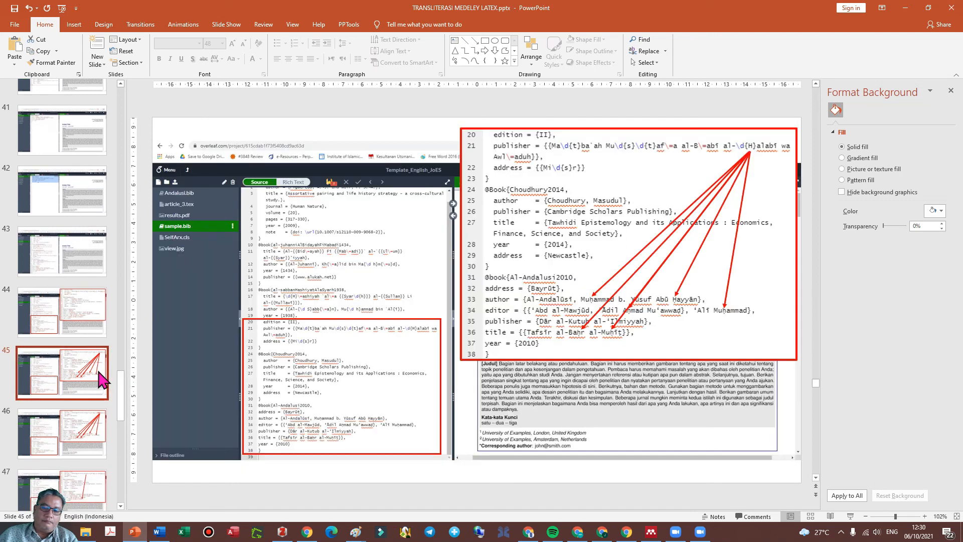
{"action": "left_click", "coordinate": [850, 516]}
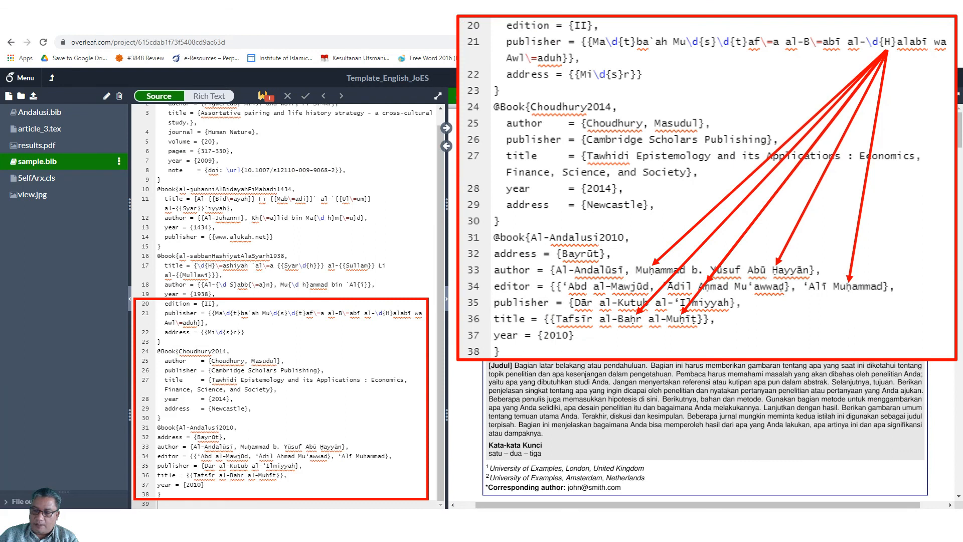
Step: Present the slides from the \cite[II:5]{Al-Andalusi2010} citation in article_3.tex through the References list to the \d{} codes in sample.bib
{"action": "key", "text": "Right"}
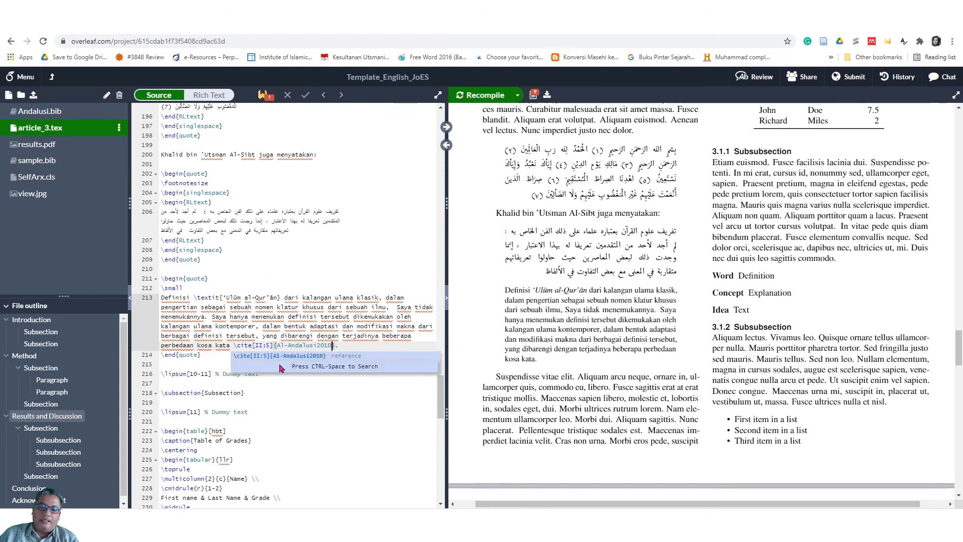
{"action": "left_click", "coordinate": [482, 95]}
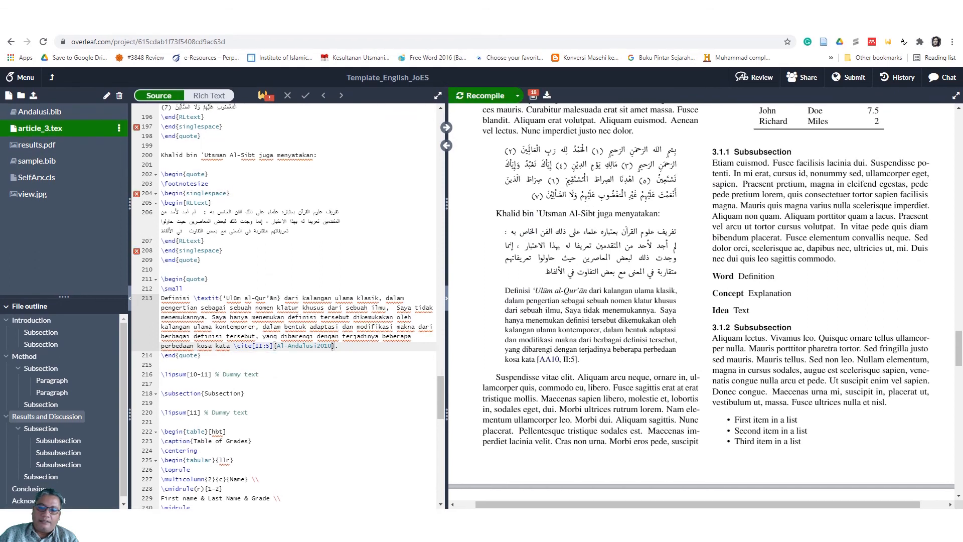
{"action": "left_click", "coordinate": [549, 360]}
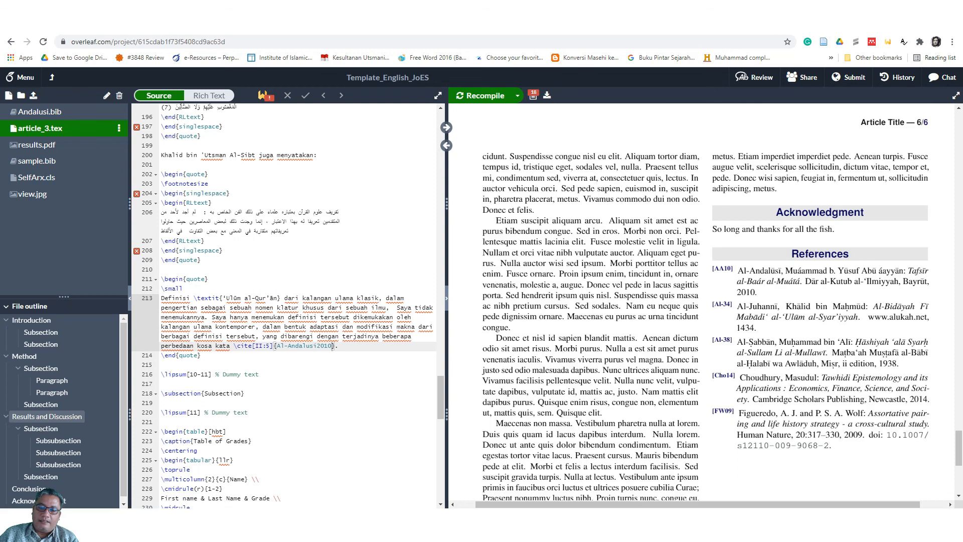
{"action": "left_click", "coordinate": [38, 161]}
{"action": "left_click", "coordinate": [39, 128]}
{"action": "left_click", "coordinate": [37, 161]}
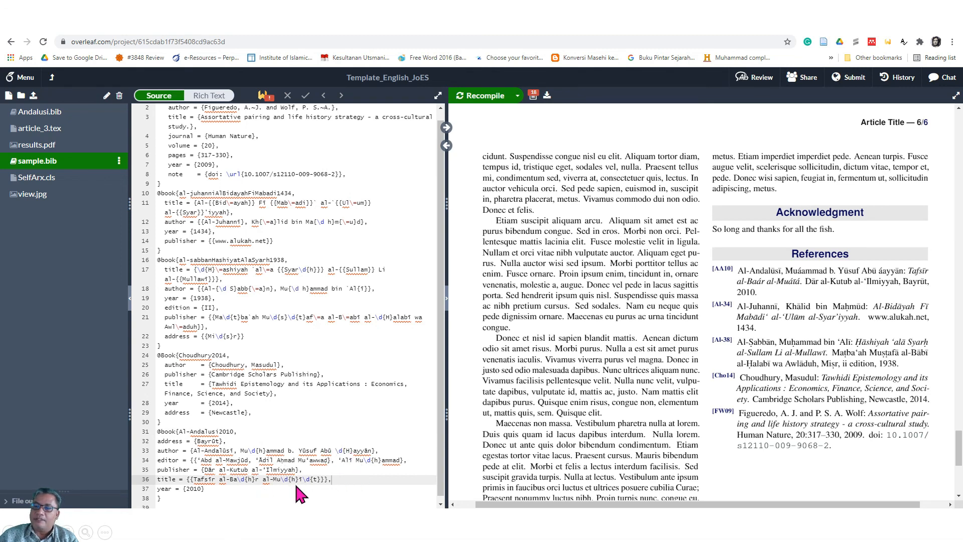
Step: Go back and forth between the recompile slides to compare the dotted letters in the Al-Andalusi2010 reference before and after compiling
{"action": "key", "text": "ctrl+Return"}
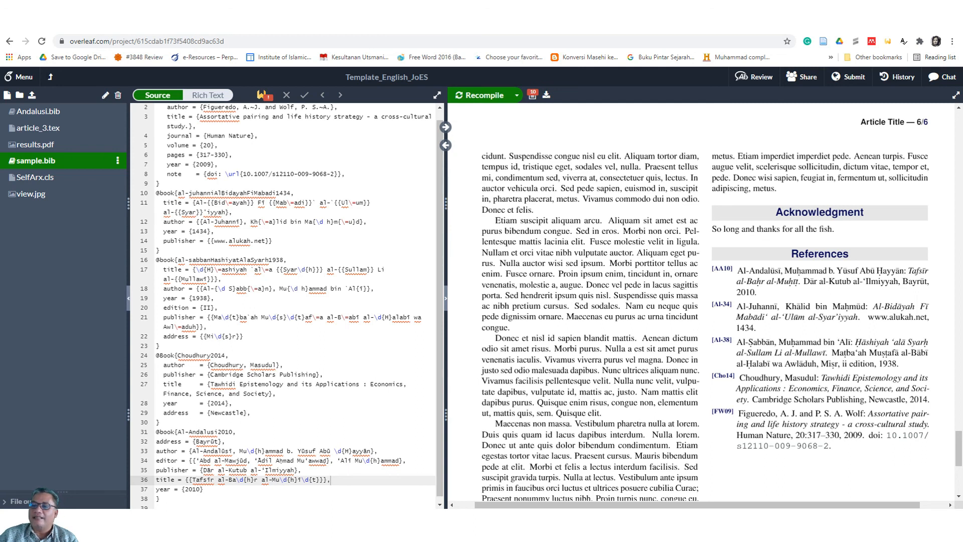
{"action": "left_click", "coordinate": [480, 99]}
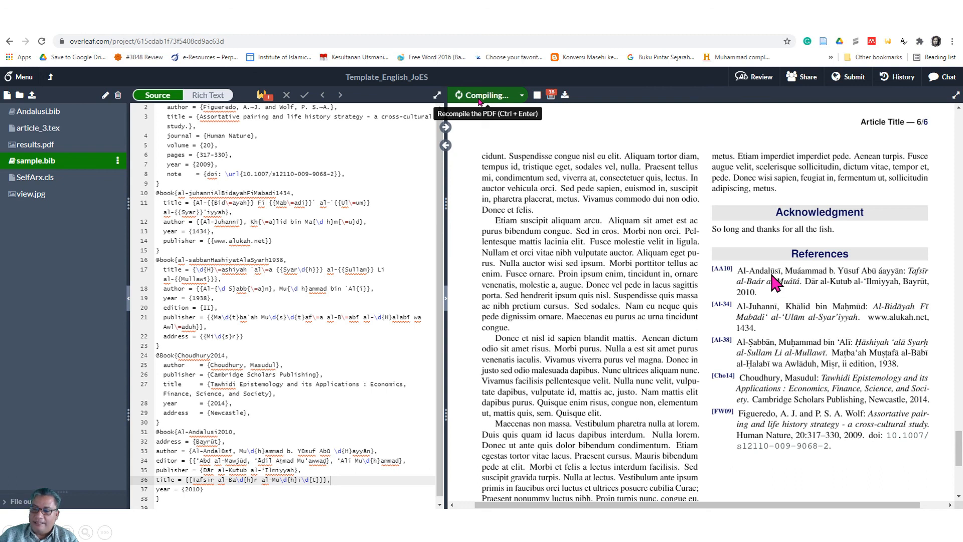
{"action": "key", "text": "ctrl+Return"}
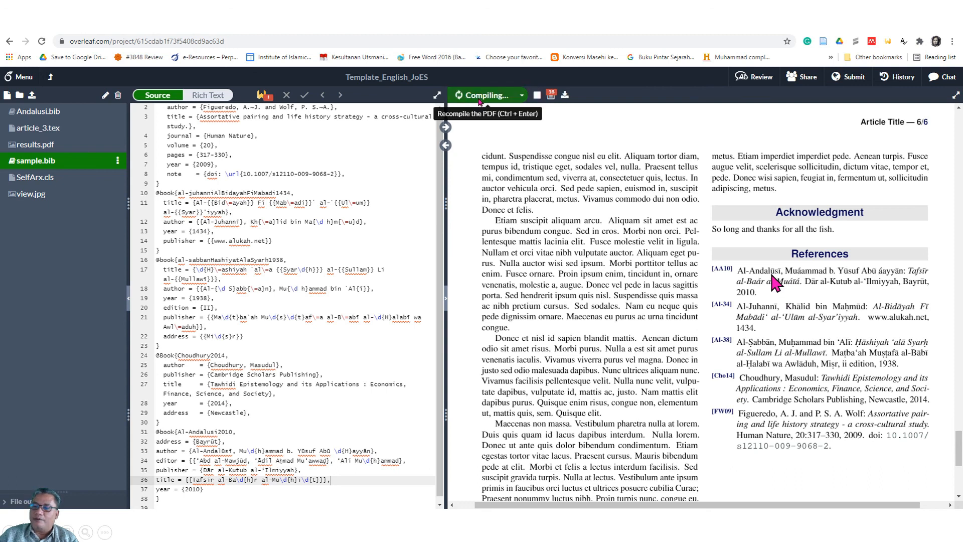
{"action": "key", "text": "ctrl+Return"}
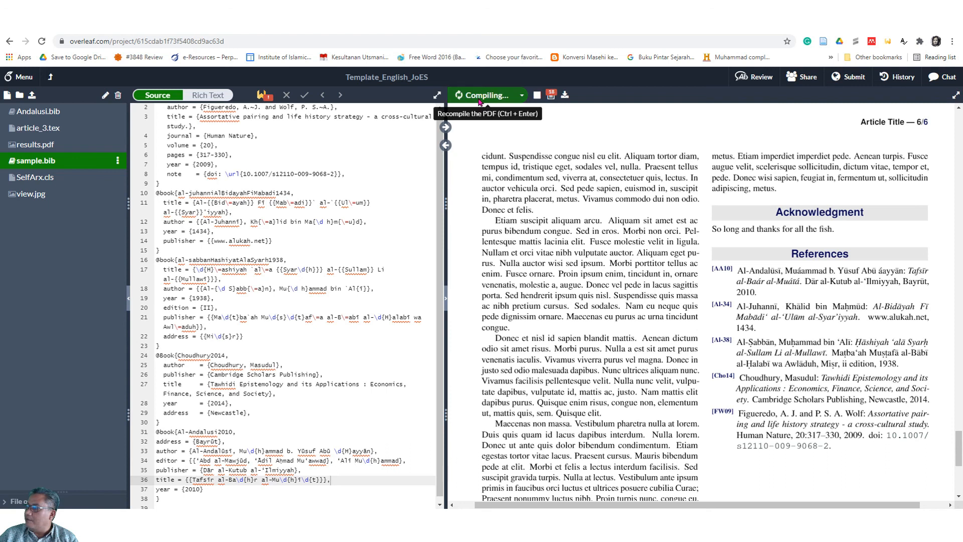
{"action": "key", "text": "ctrl+Return"}
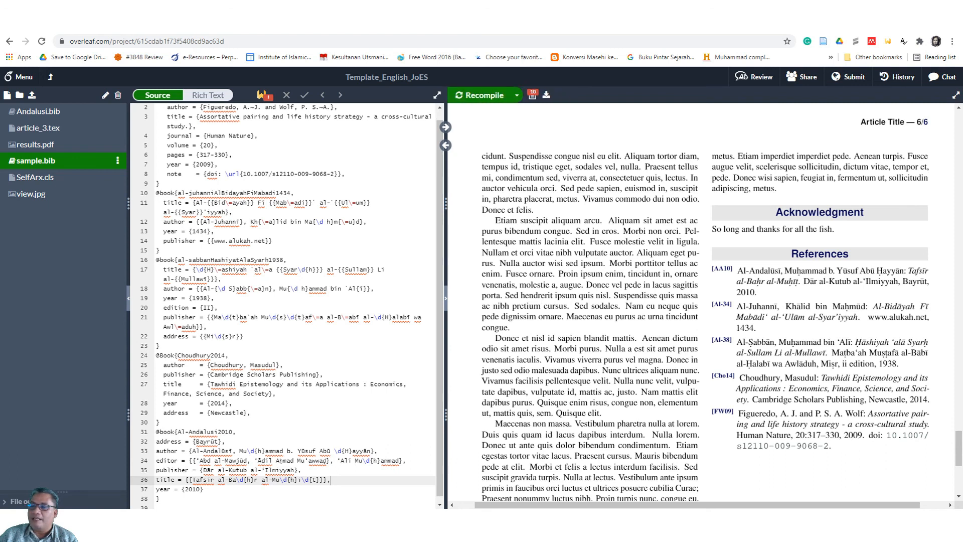